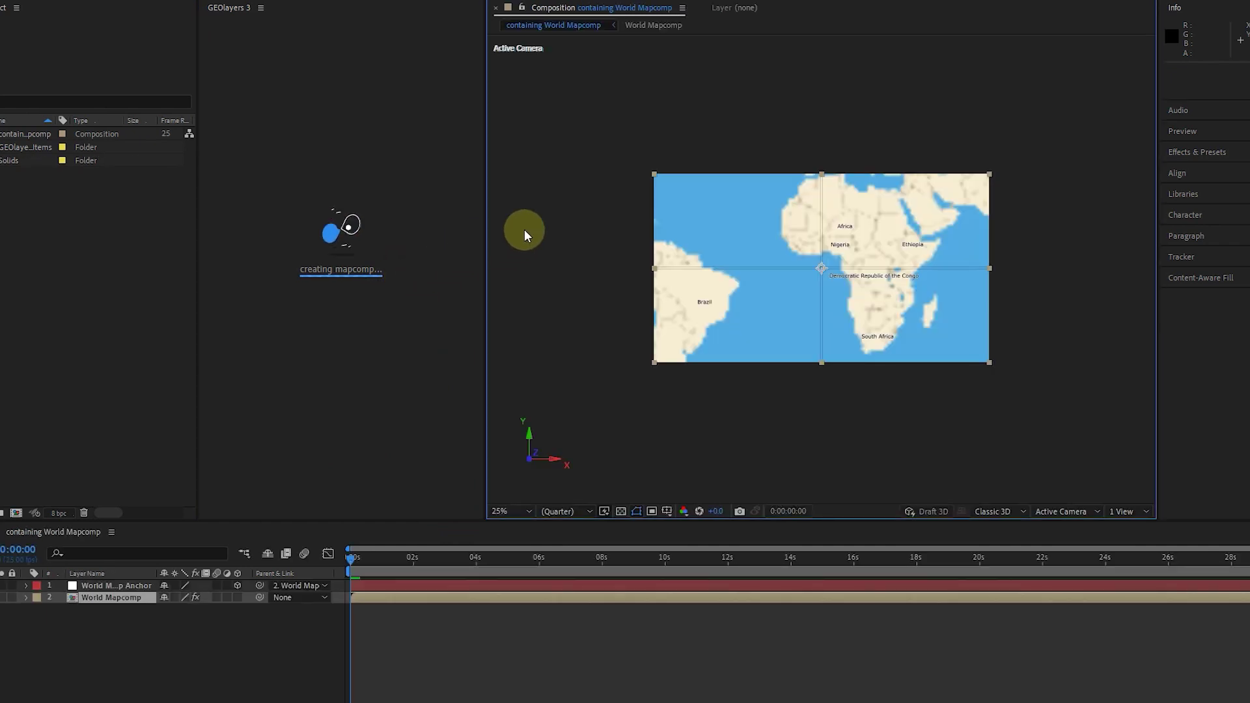
Dismiss the introductory hints and reframe World Mapcomp to show the whole world.
left_click(438, 205)
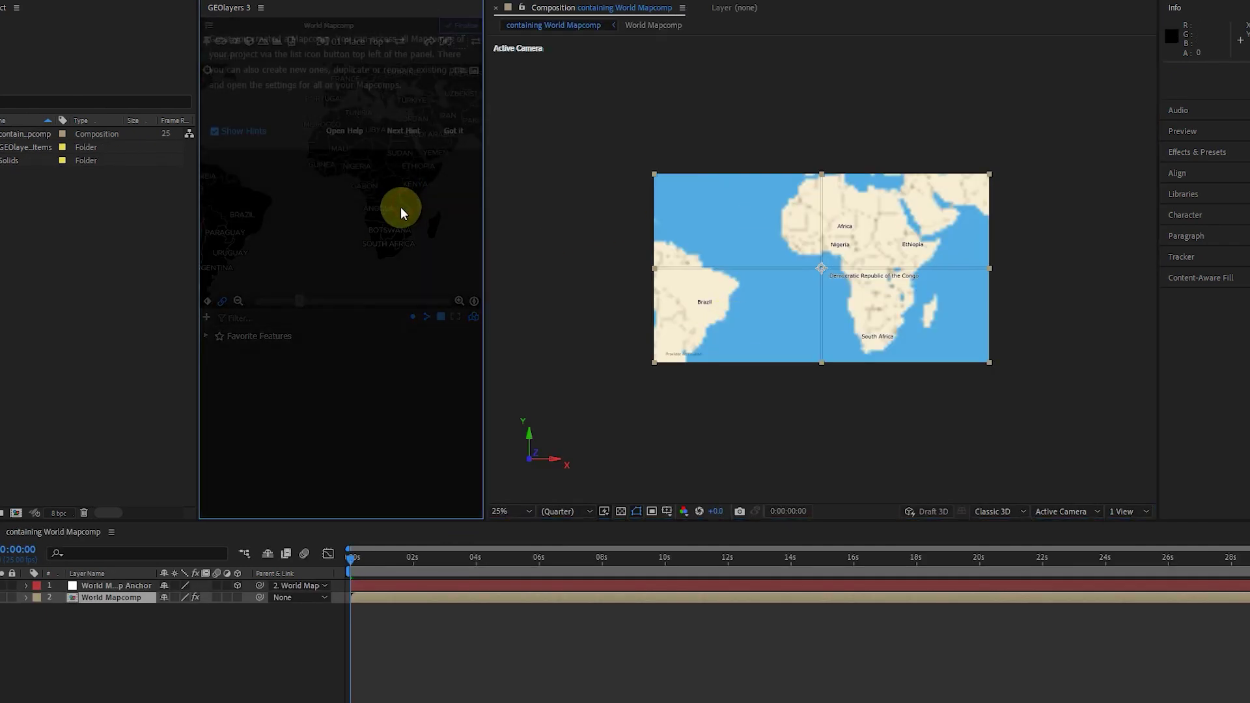
left_click(462, 160)
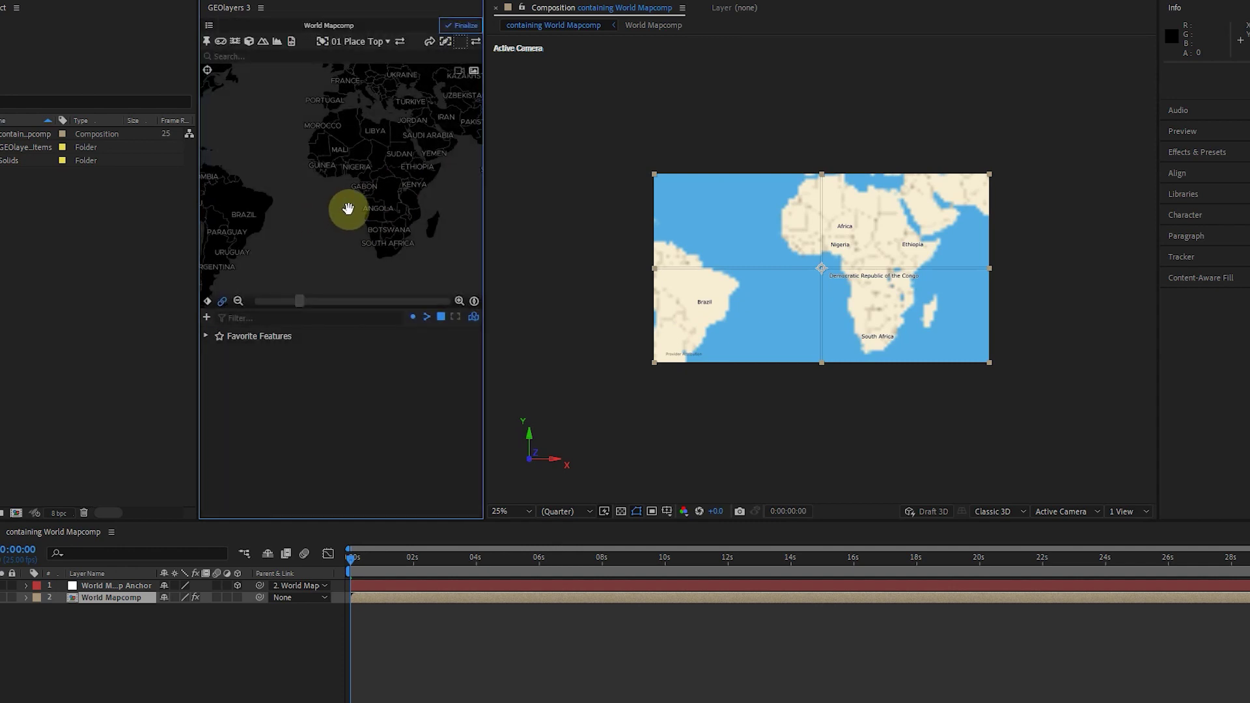
left_click_drag(388, 223, 357, 215)
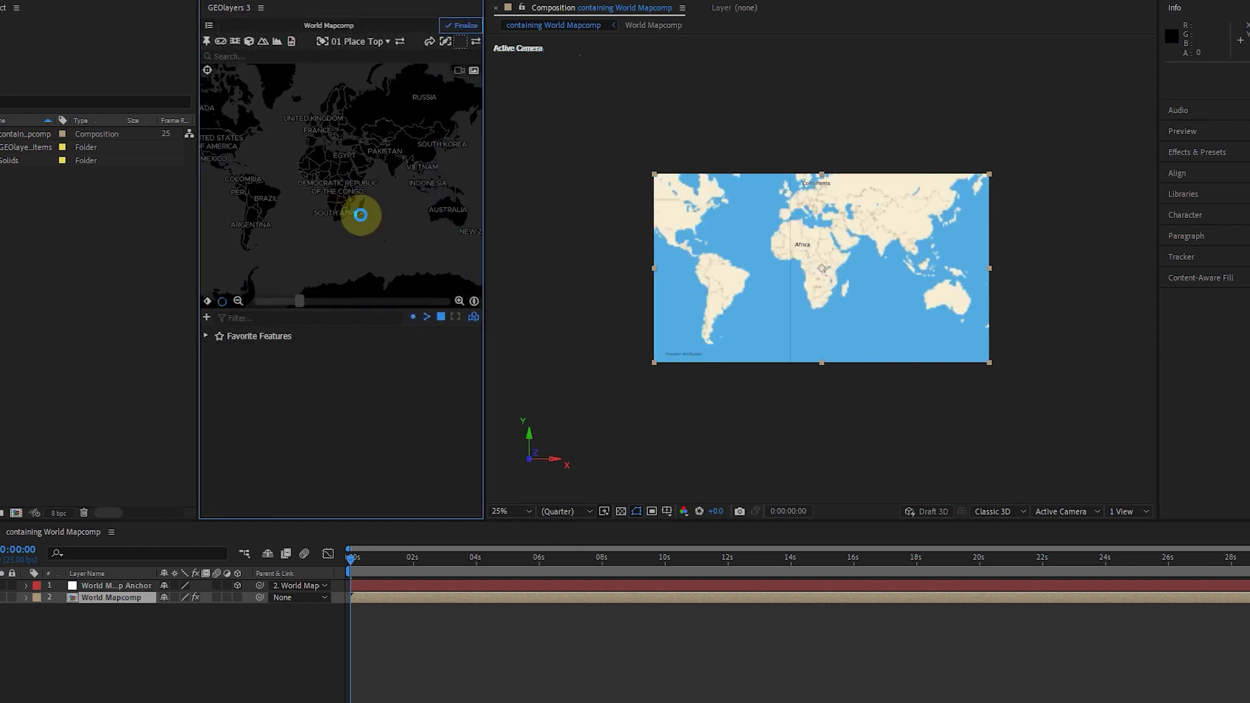
left_click(209, 24)
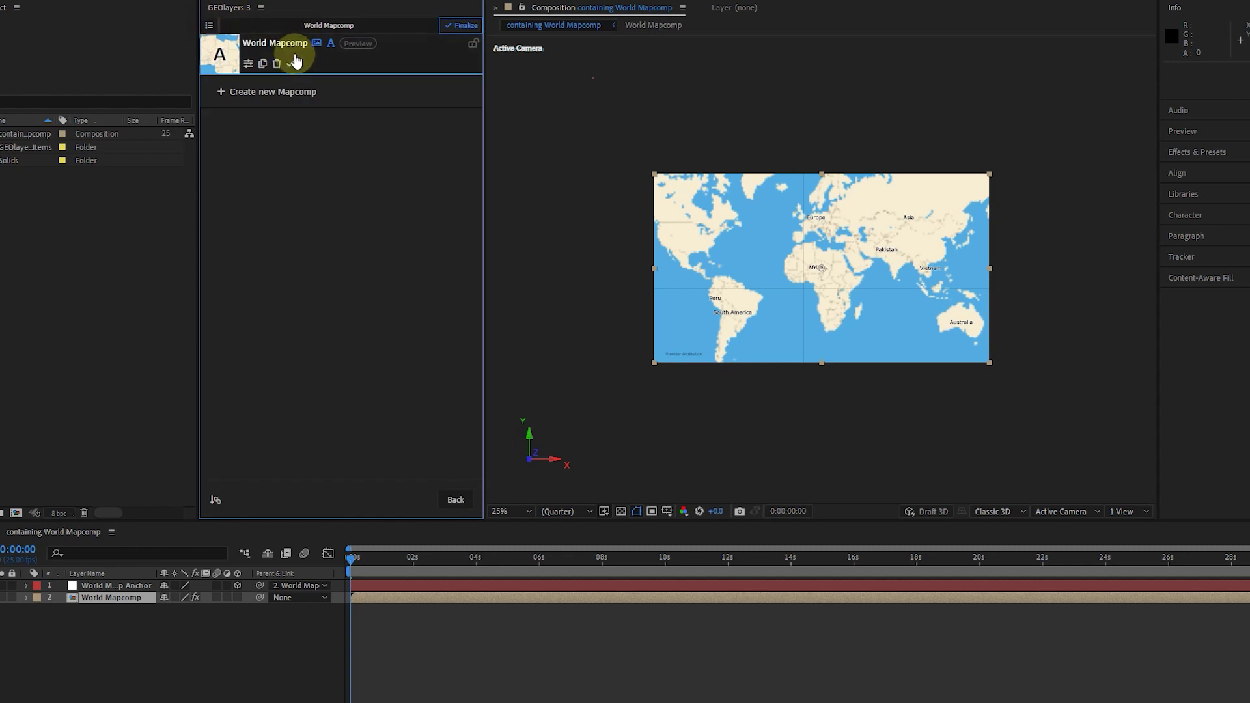
left_click(455, 499)
left_click_drag(349, 245, 345, 238)
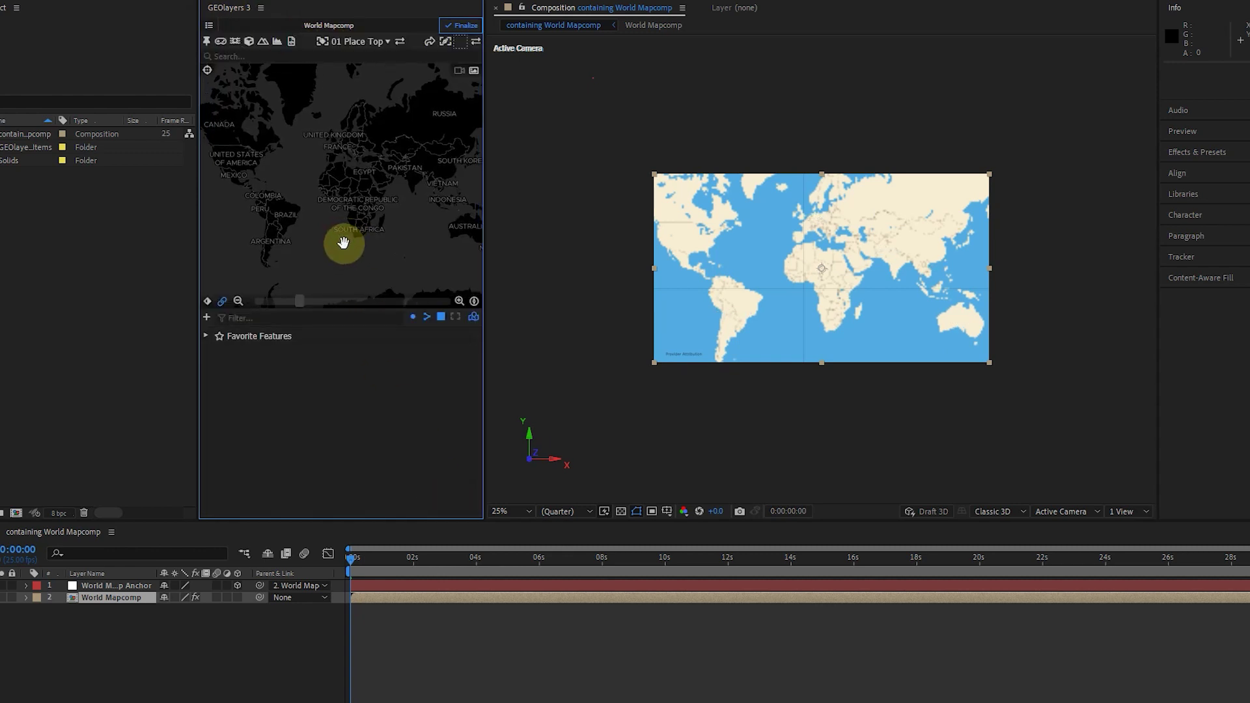
Search the map for Pakistan and add its sovereign country feature to the browser.
left_click(243, 320)
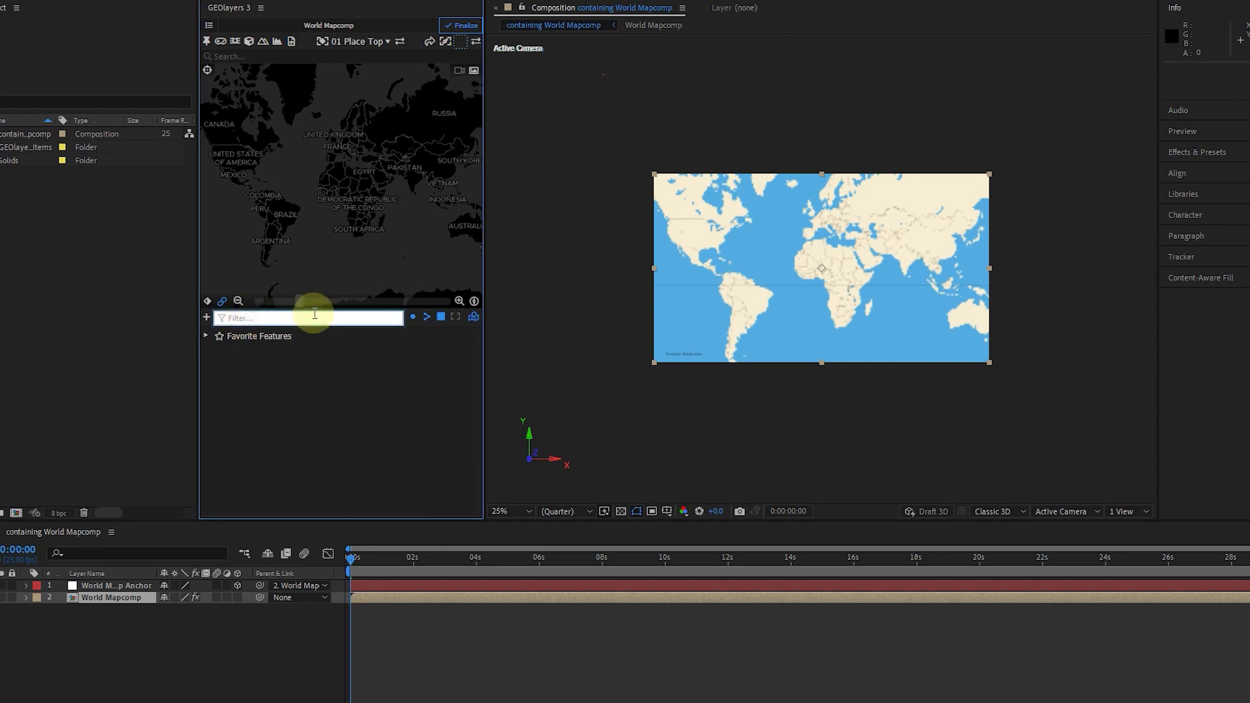
left_click(277, 57)
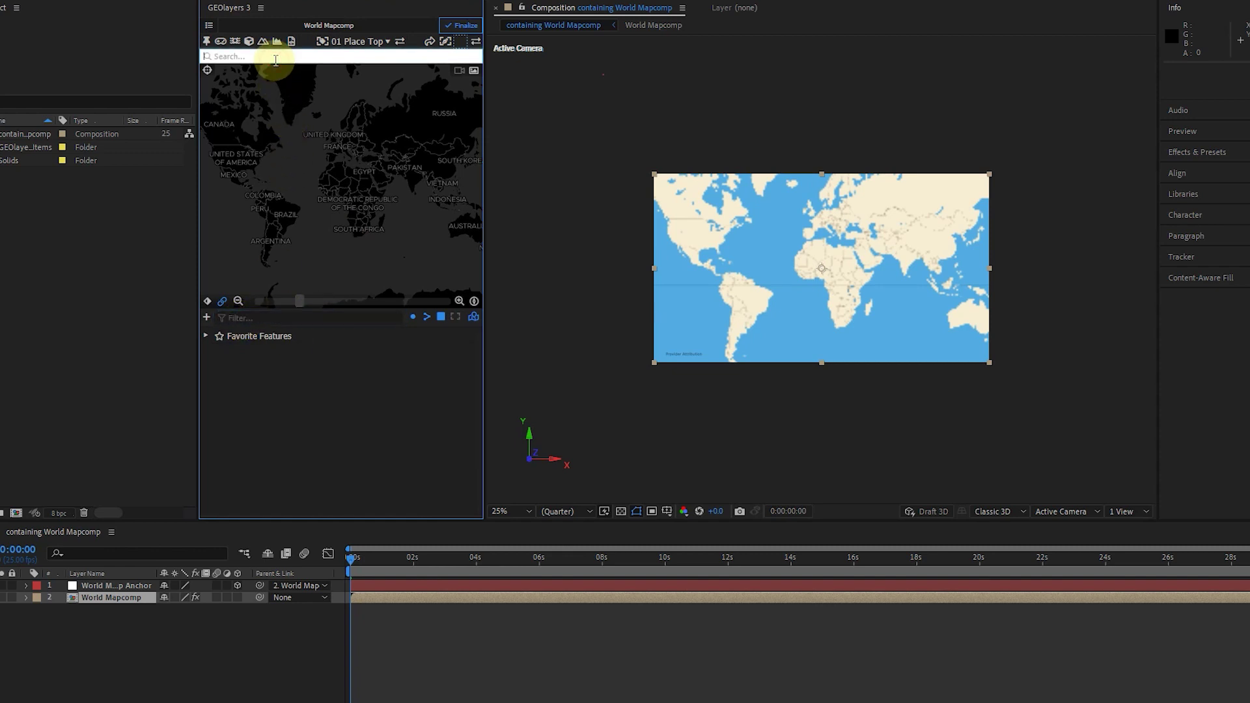
type("Pakistan")
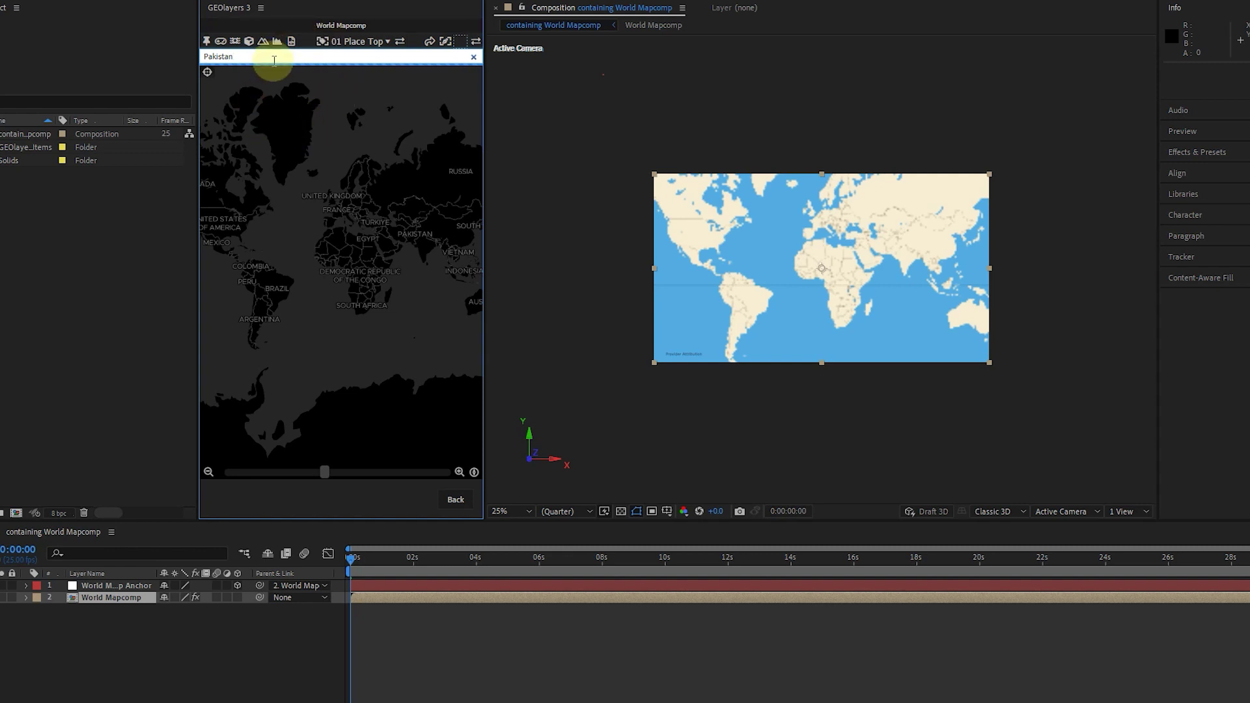
key("Return")
mouse_move(311, 96)
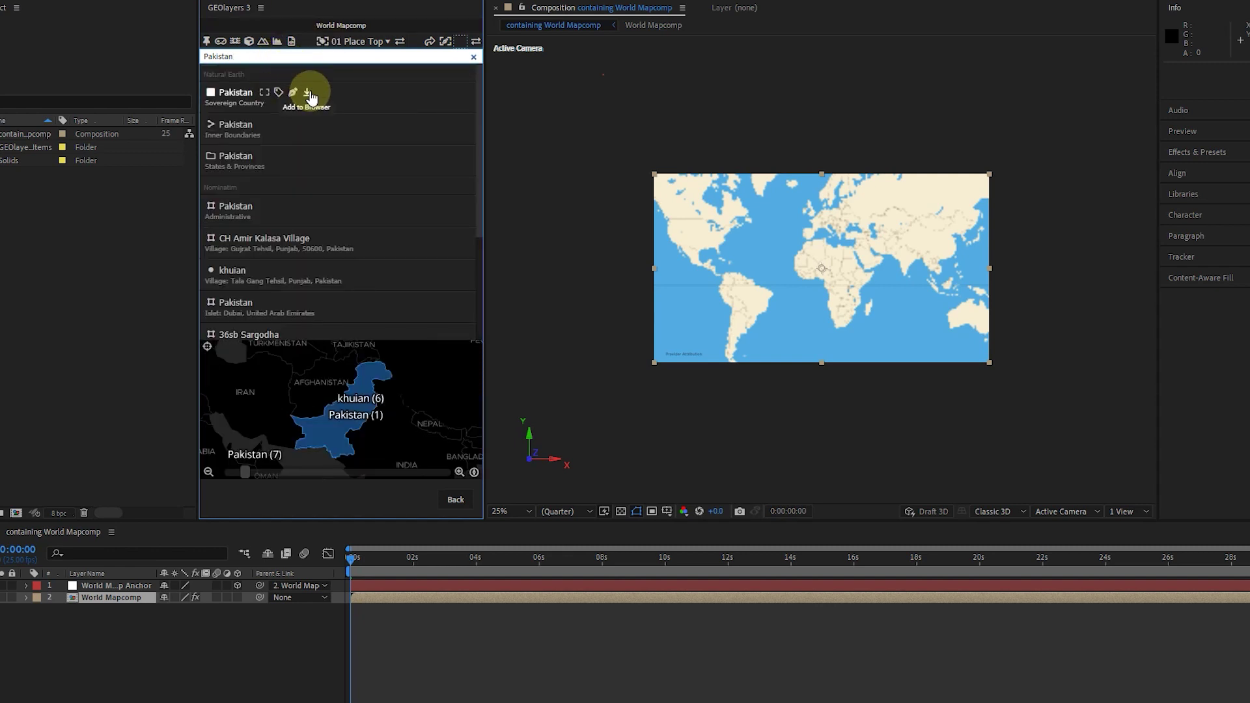
left_click(308, 95)
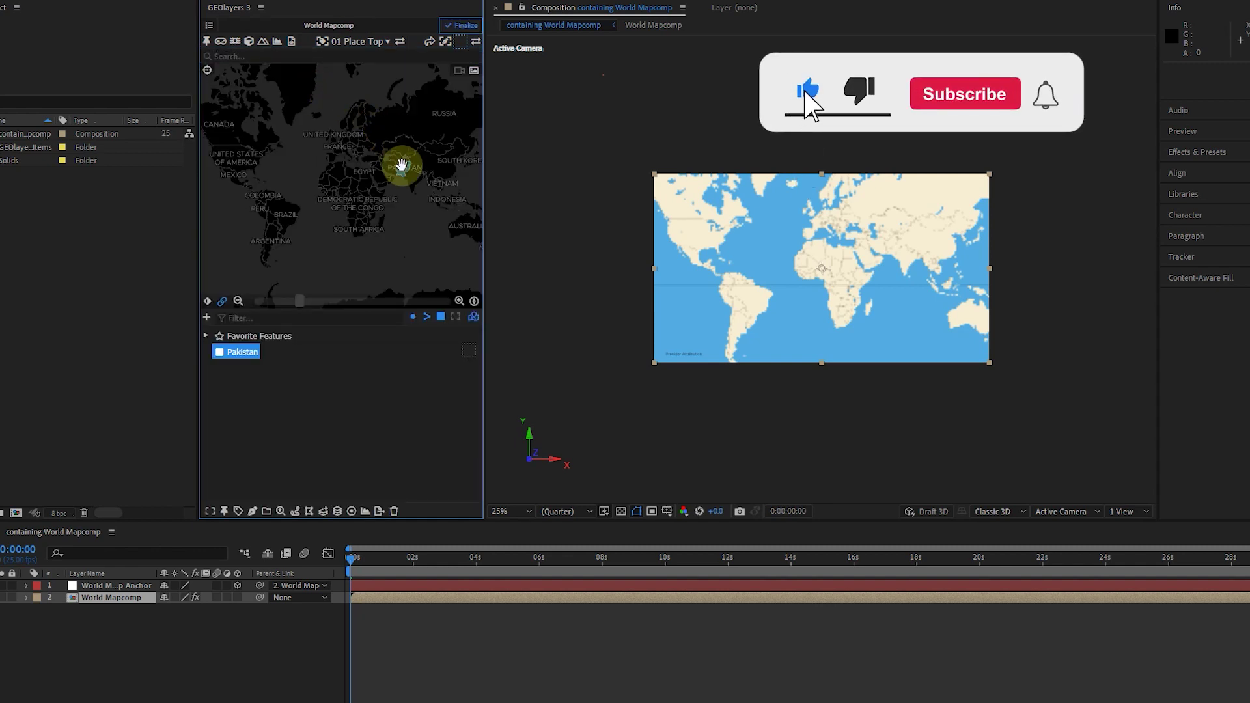
Frame the map on Pakistan and its neighbouring countries.
scroll(414, 183, "up", 5)
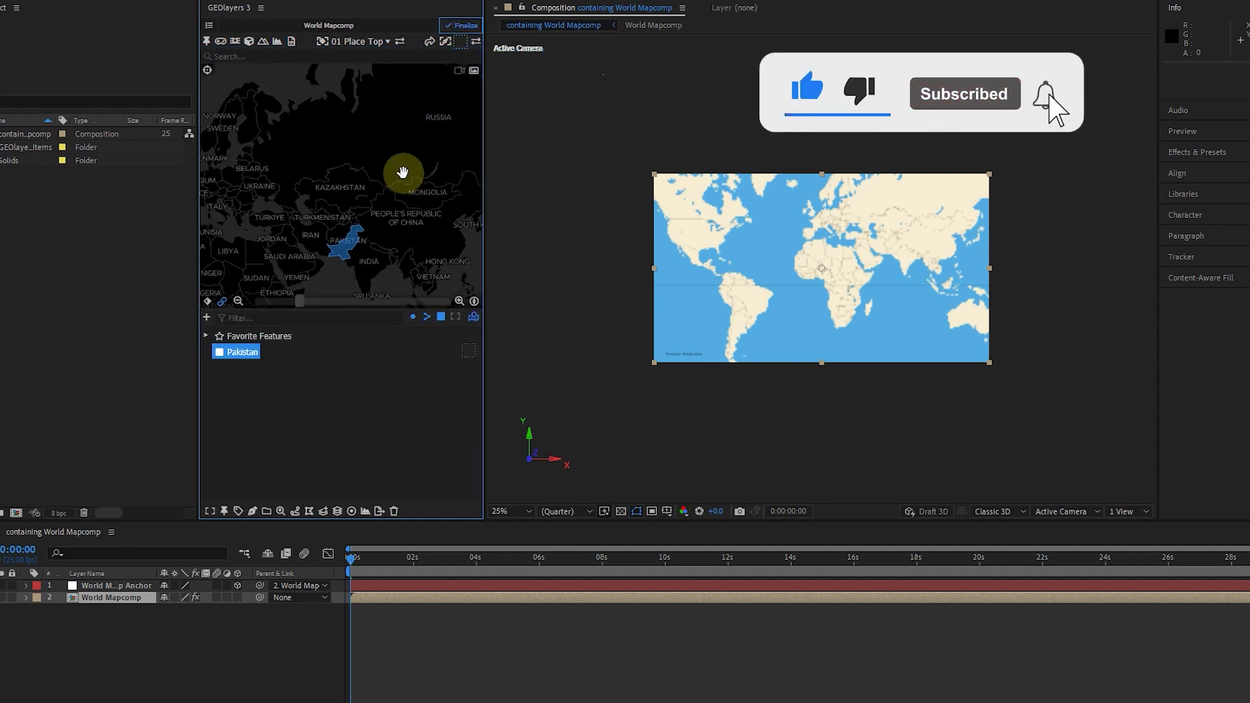
scroll(343, 253, "up", 3)
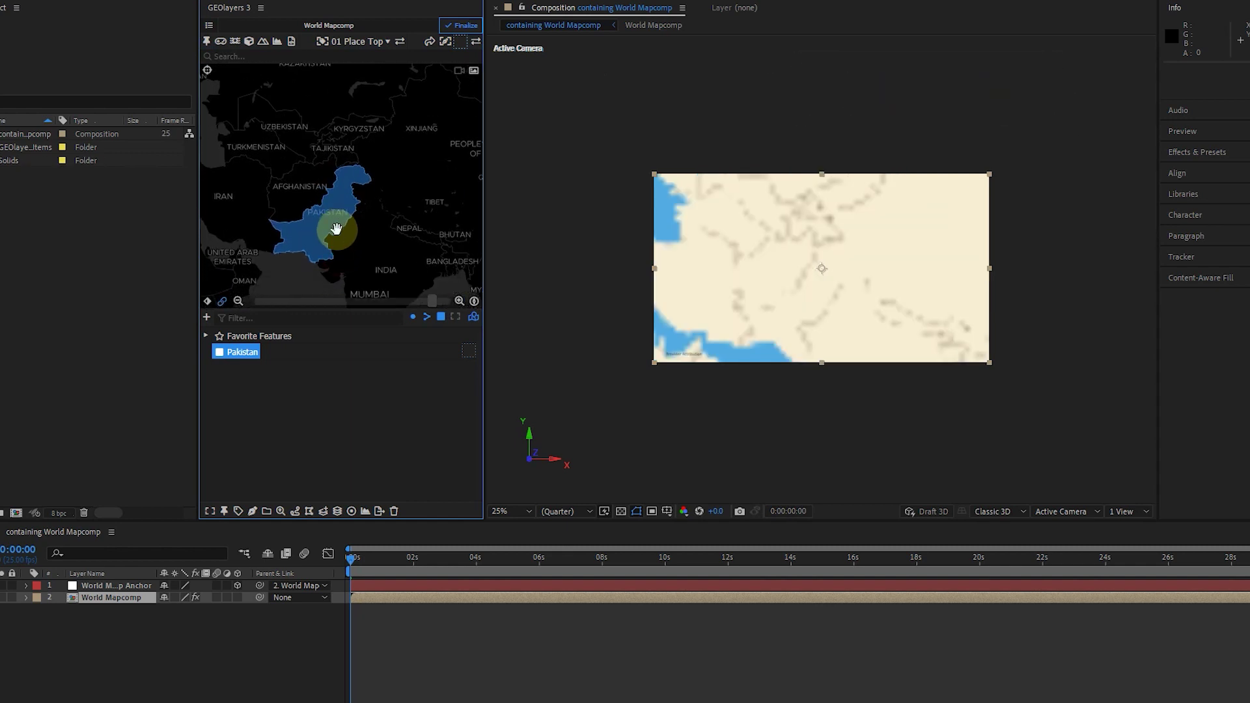
scroll(324, 250, "down", 1)
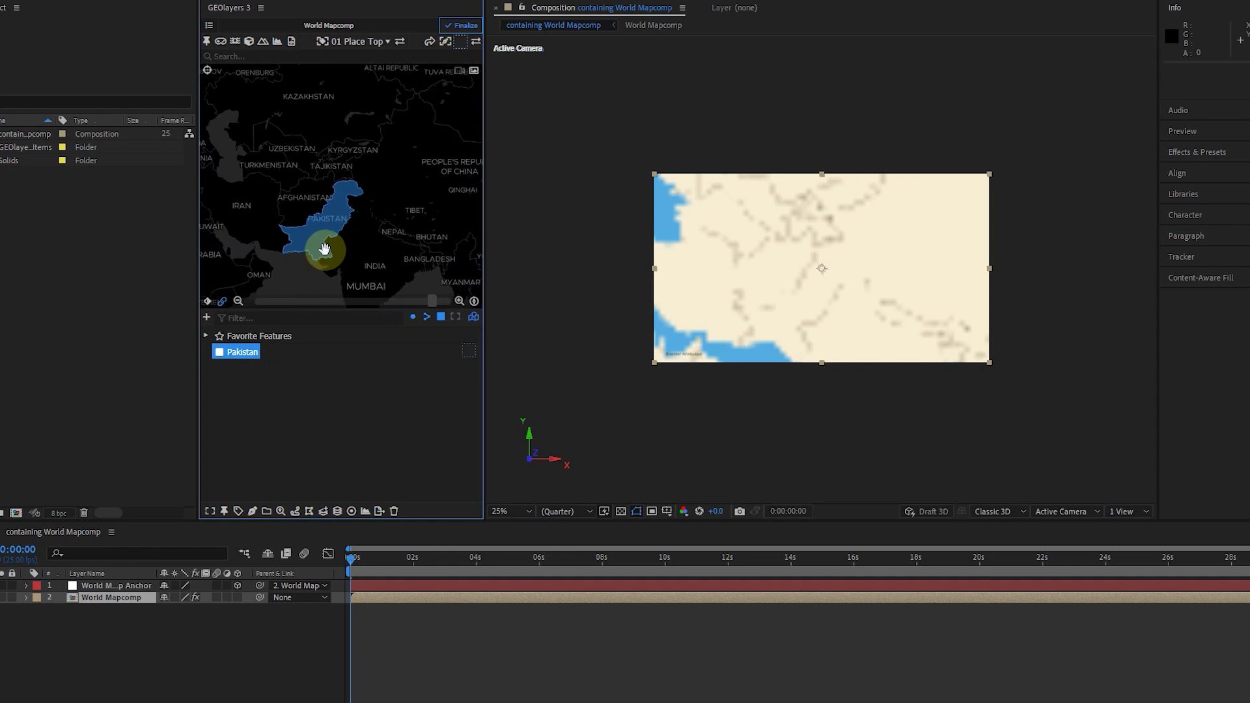
left_click_drag(328, 246, 336, 225)
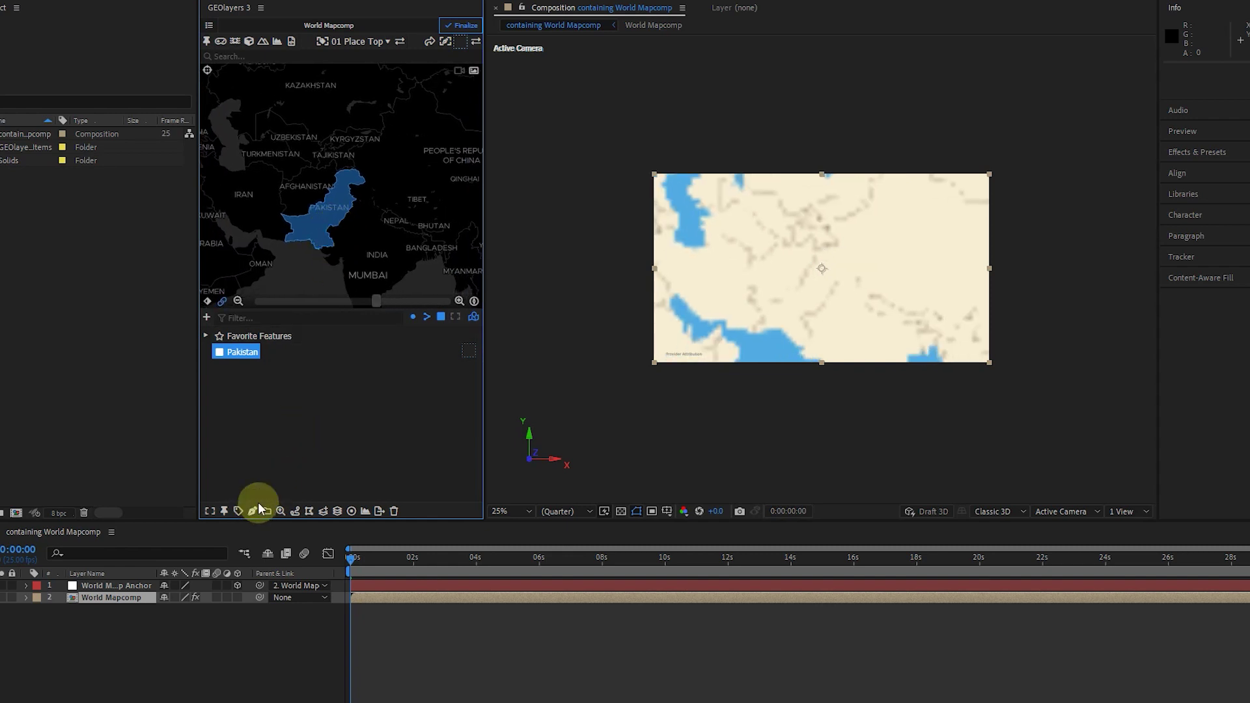
Assign the thin orange outline style to the Pakistan feature.
left_click(461, 42)
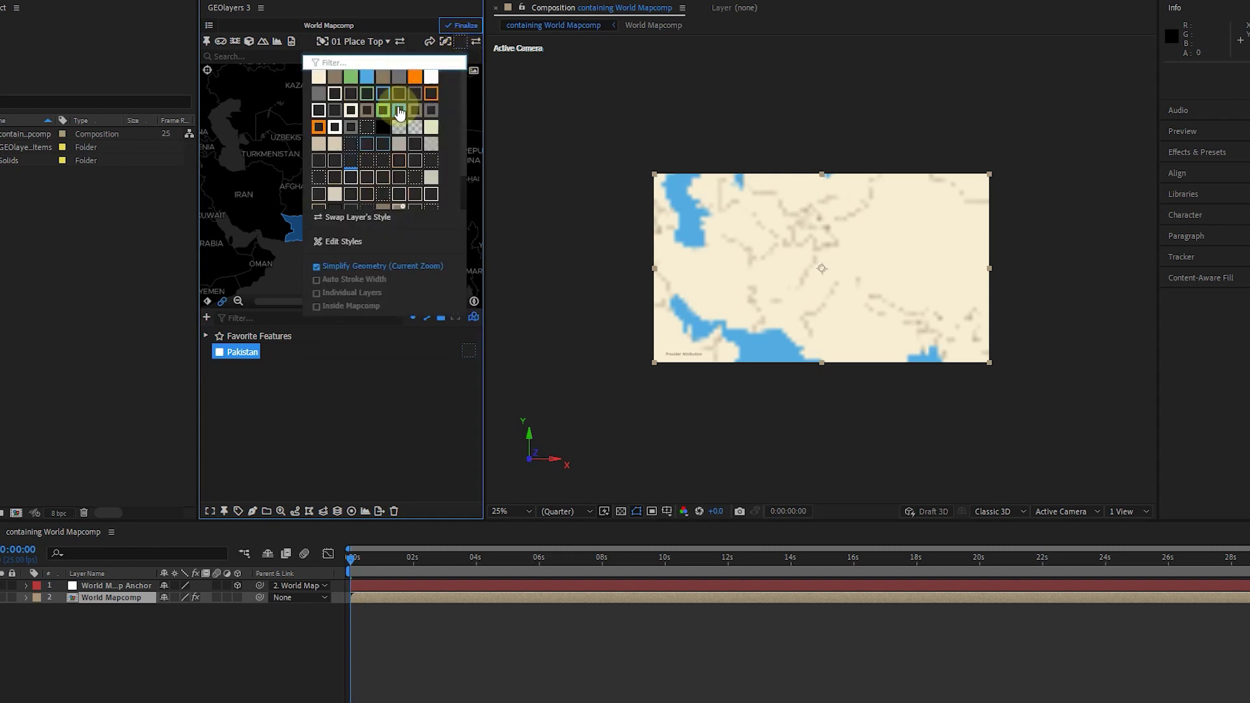
left_click(382, 114)
left_click(460, 41)
left_click(417, 96)
Edit the Pakistan outline style and set its colour to green #0c8507.
left_click(460, 41)
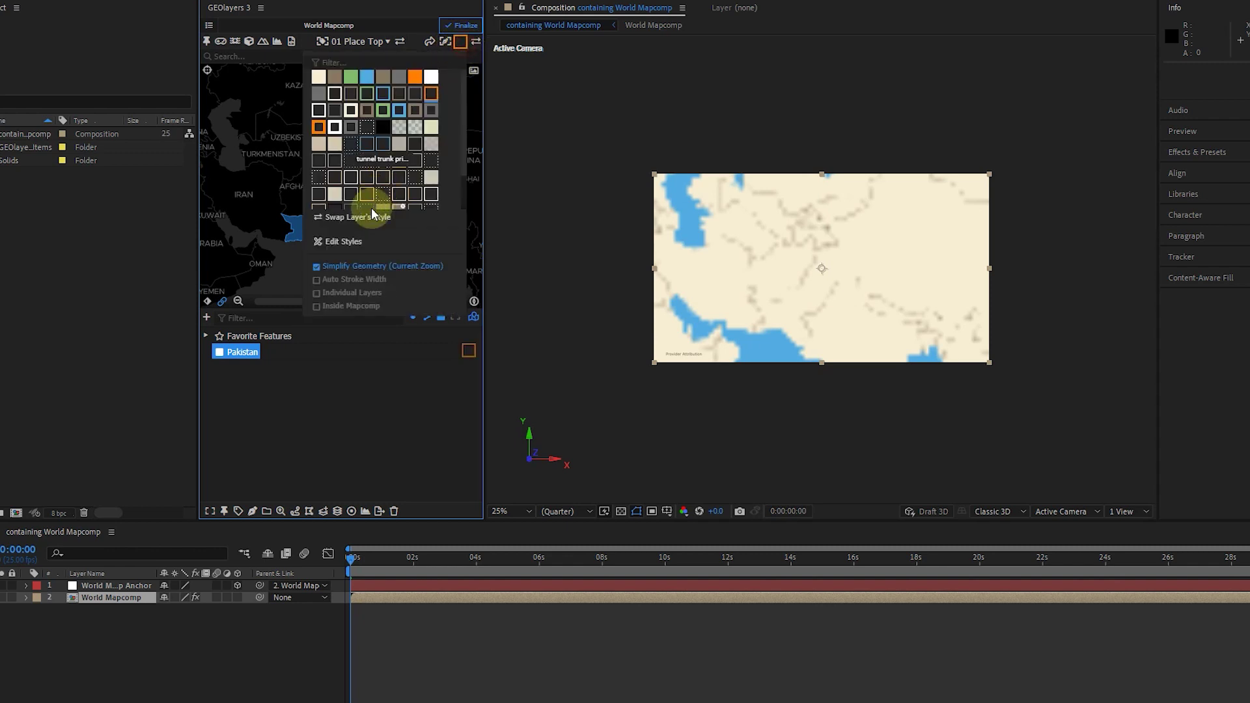
left_click(358, 241)
left_click(459, 41)
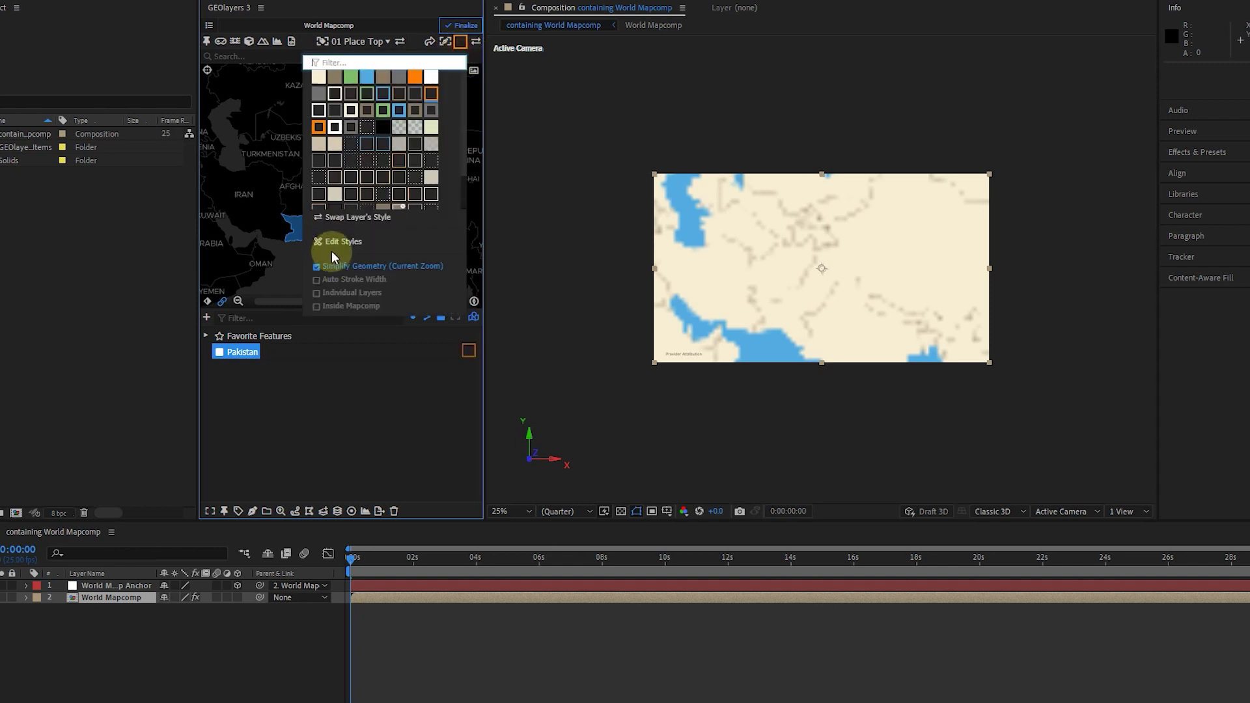
left_click(329, 247)
left_click(259, 258)
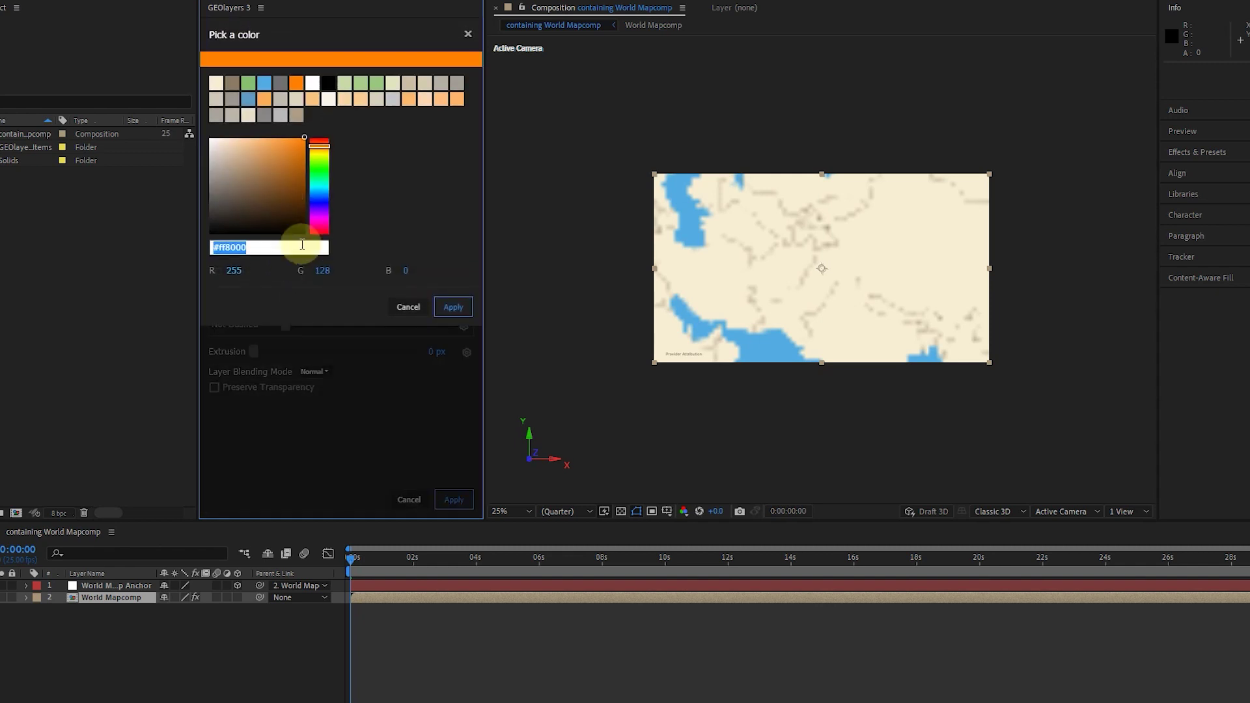
left_click_drag(324, 152, 302, 189)
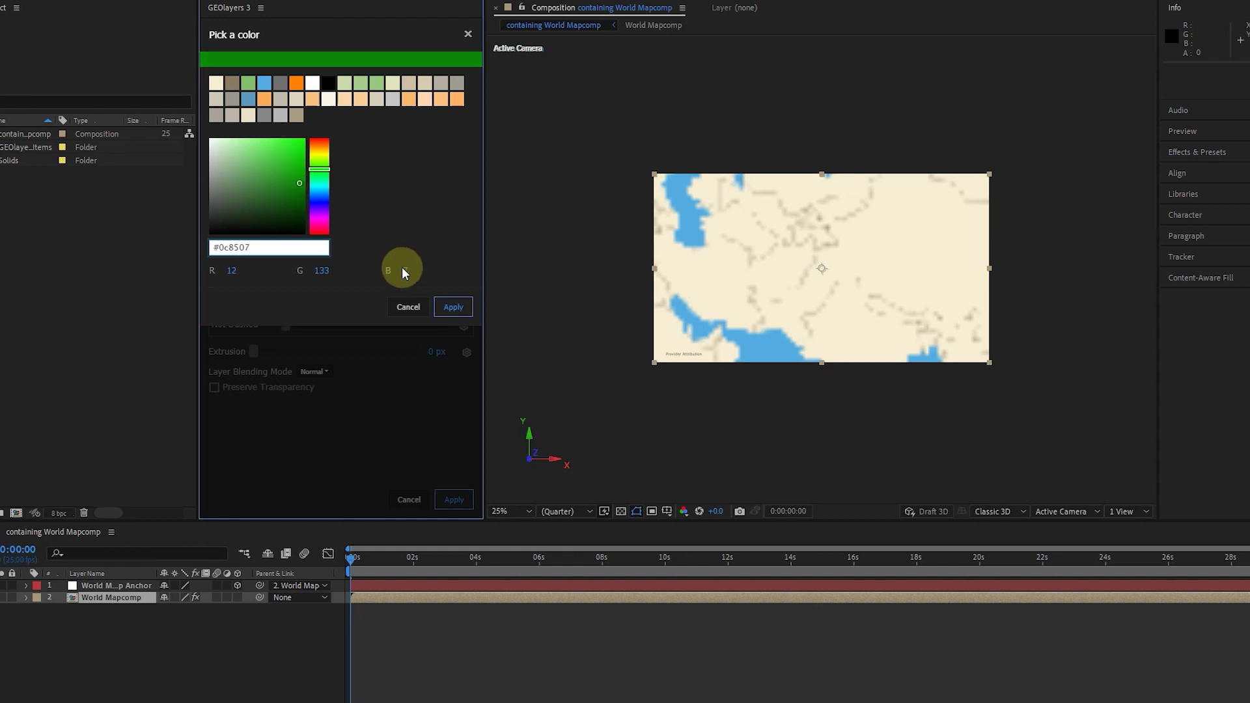
left_click(440, 307)
left_click(454, 500)
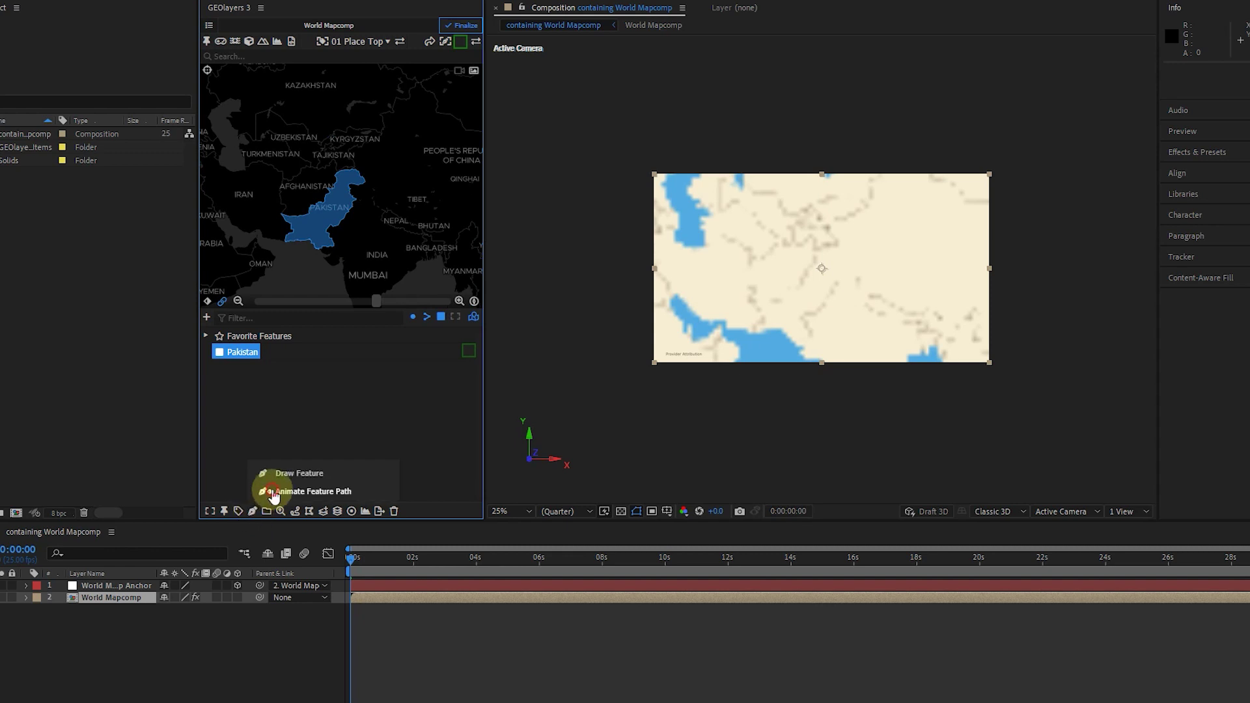
Draw Pakistan's outline as an animated feature path and dismiss the hint.
left_click(273, 492)
left_click(423, 130)
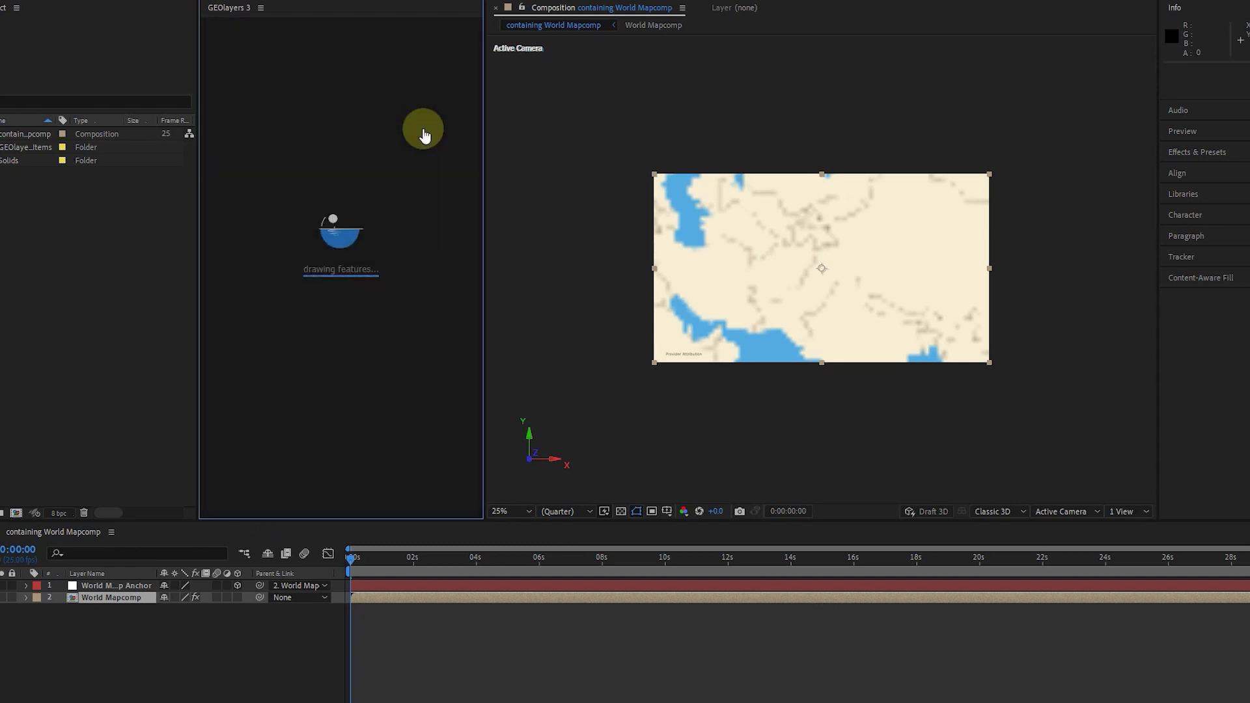
left_click(447, 160)
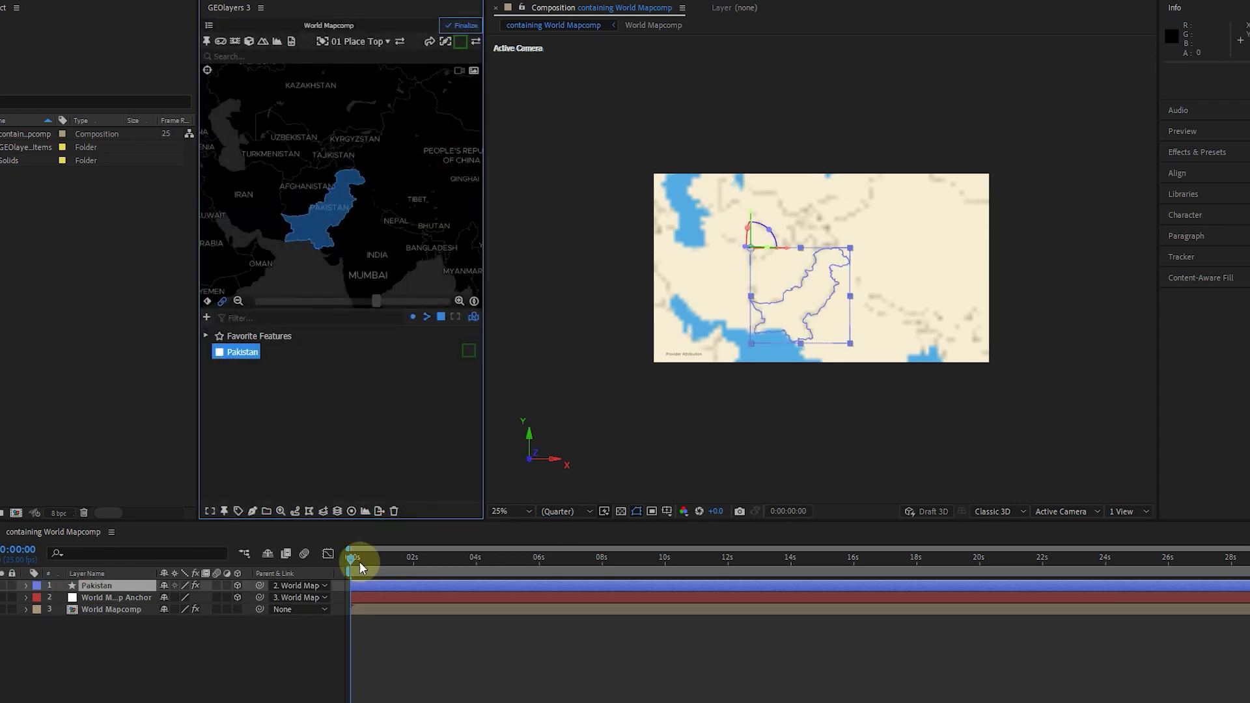
Reveal the Pakistan layer's keyframes and preview how its outline animates along the timeline.
mouse_move(350, 557)
left_mouse_down()
mouse_move(436, 560)
mouse_move(376, 566)
left_mouse_up()
left_click(397, 581)
key("u")
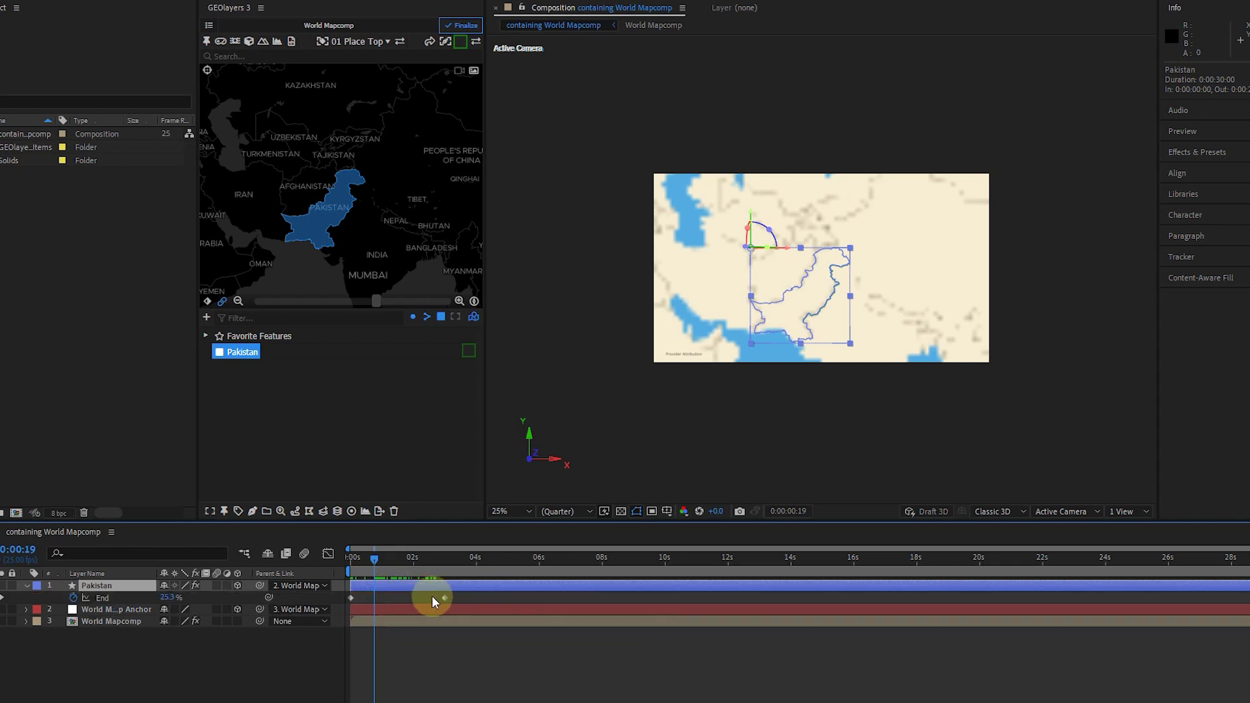
left_click(445, 596)
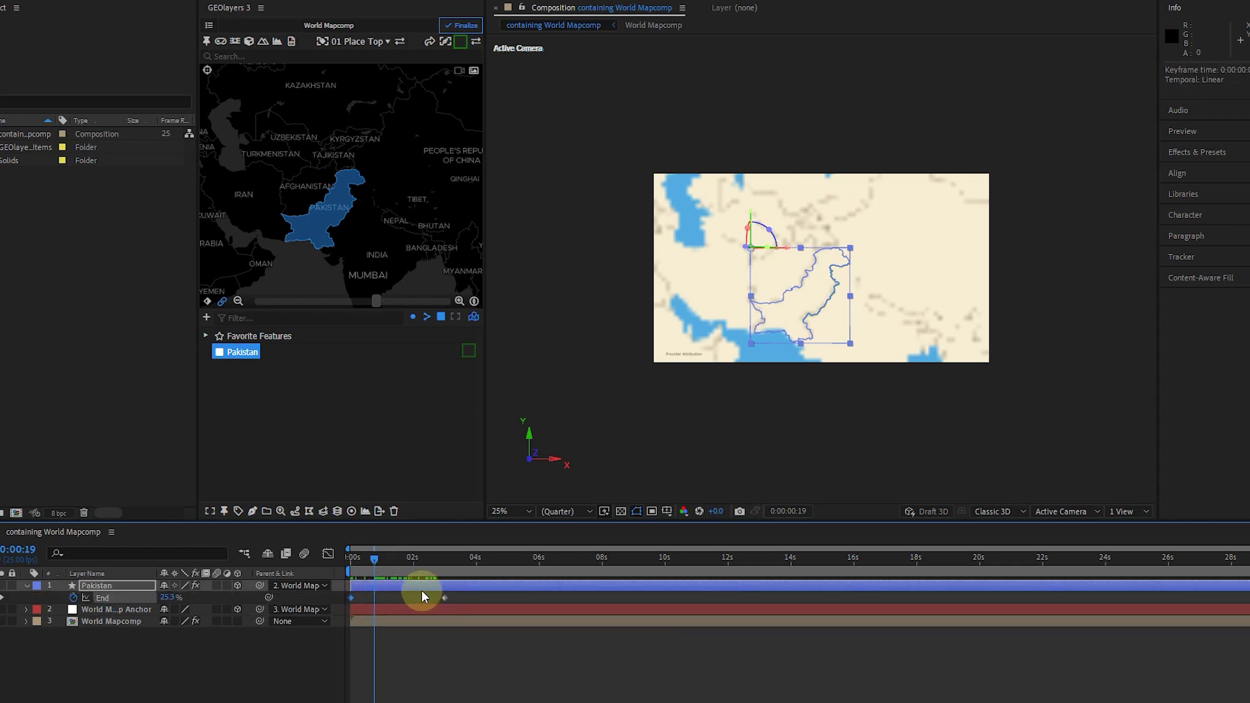
key("space")
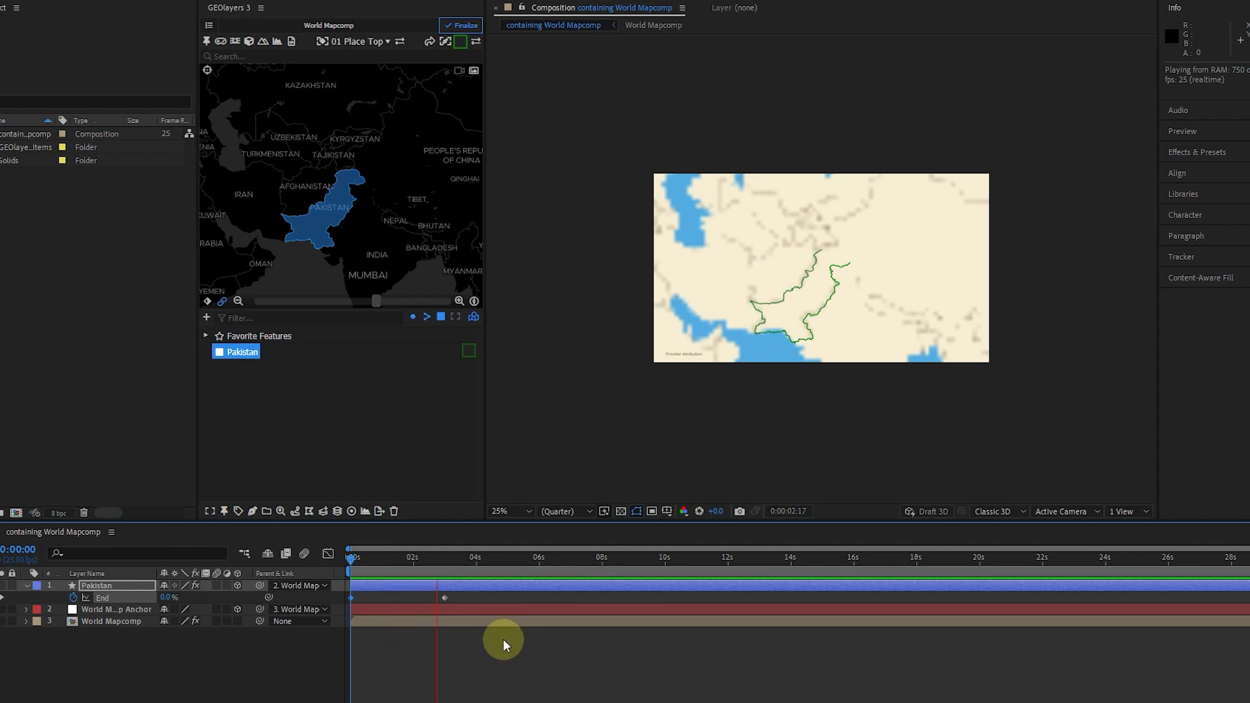
key("space")
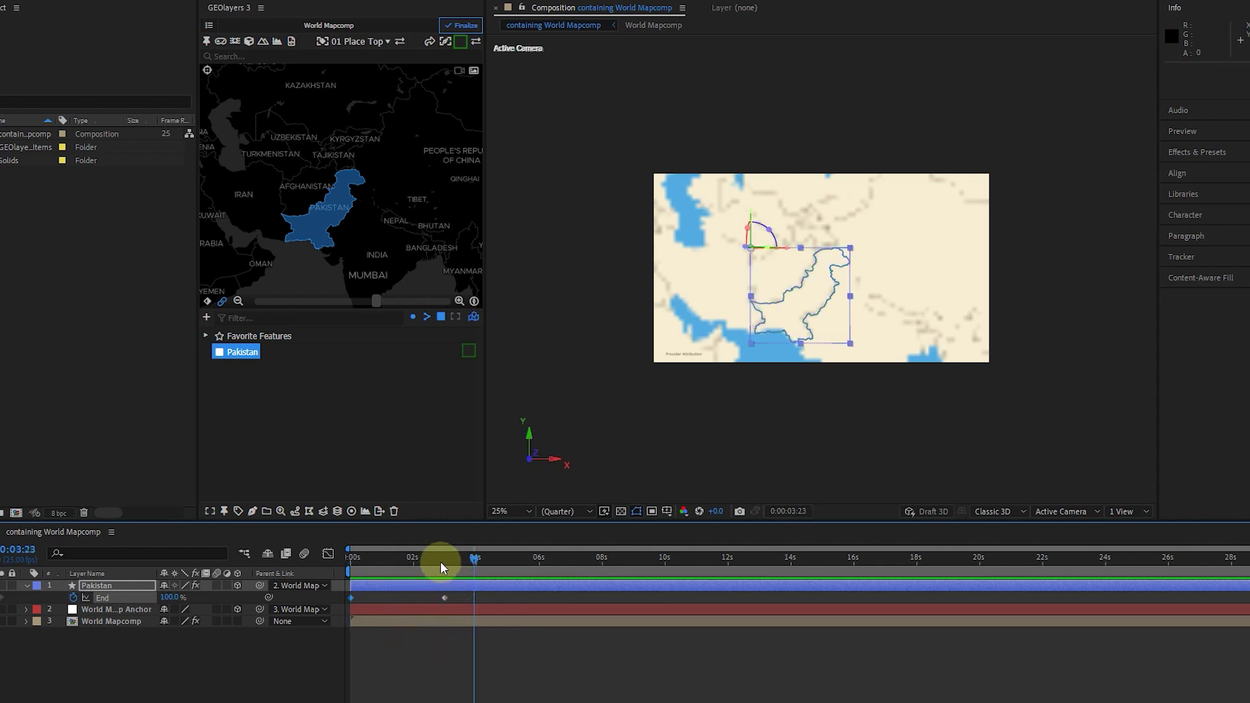
left_click_drag(436, 558, 407, 560)
left_click(477, 691)
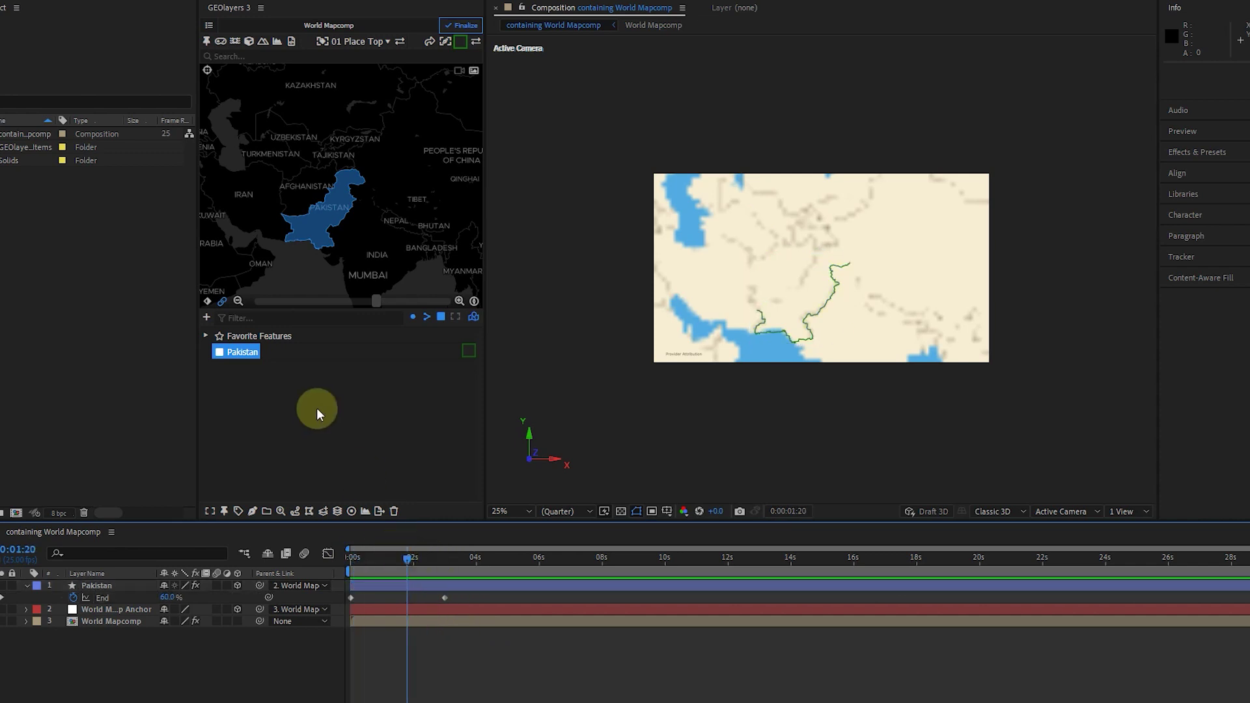
Switch the Pakistan feature to the solid white fill style and draw it as a second shape layer.
left_click(460, 42)
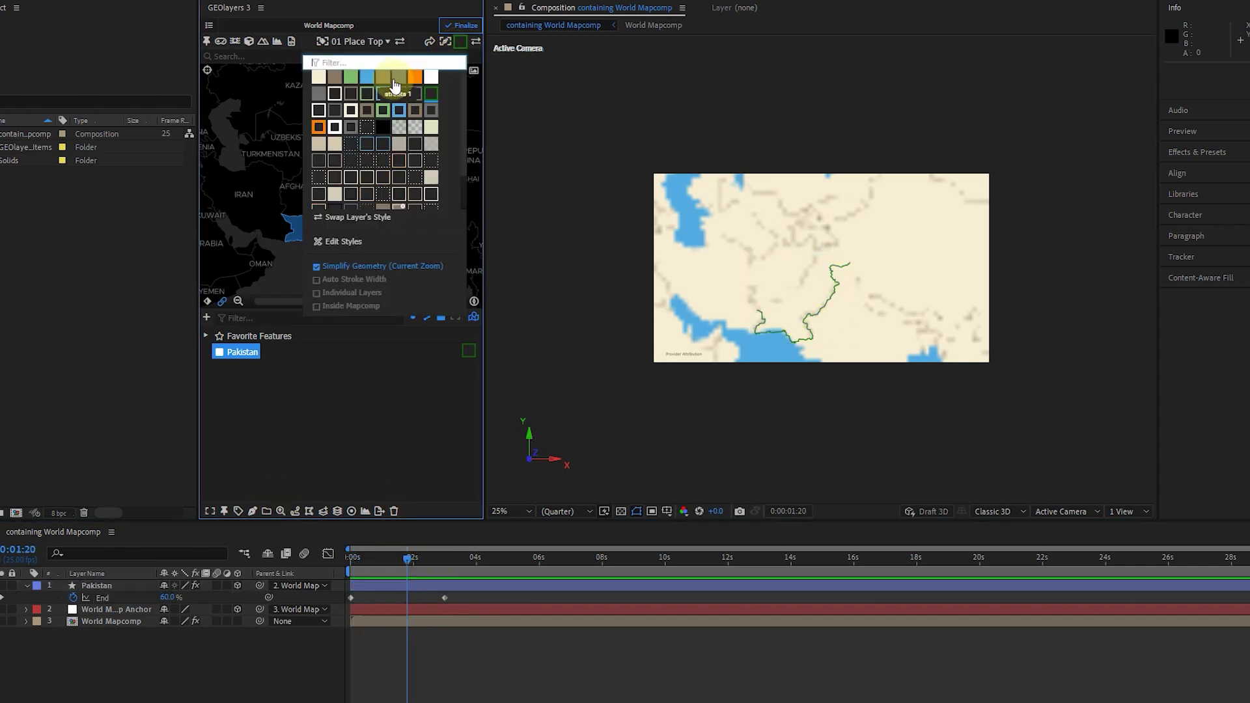
left_click(385, 79)
left_click(458, 40)
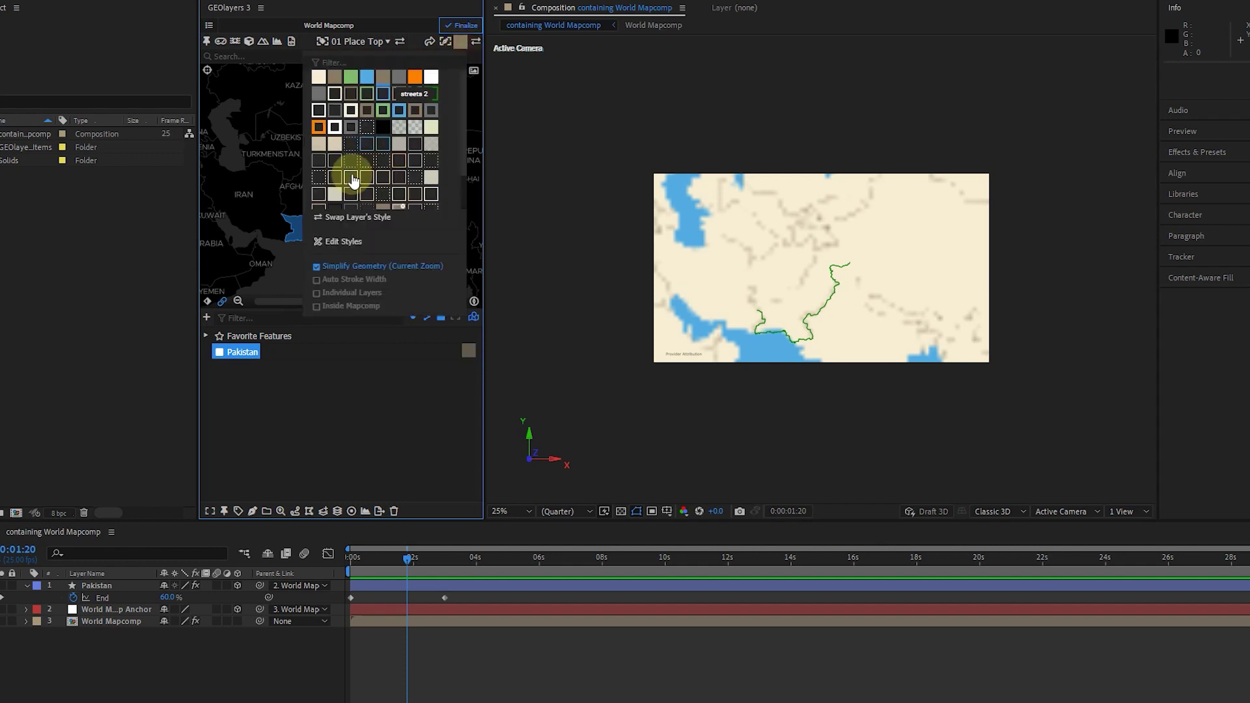
left_click(398, 126)
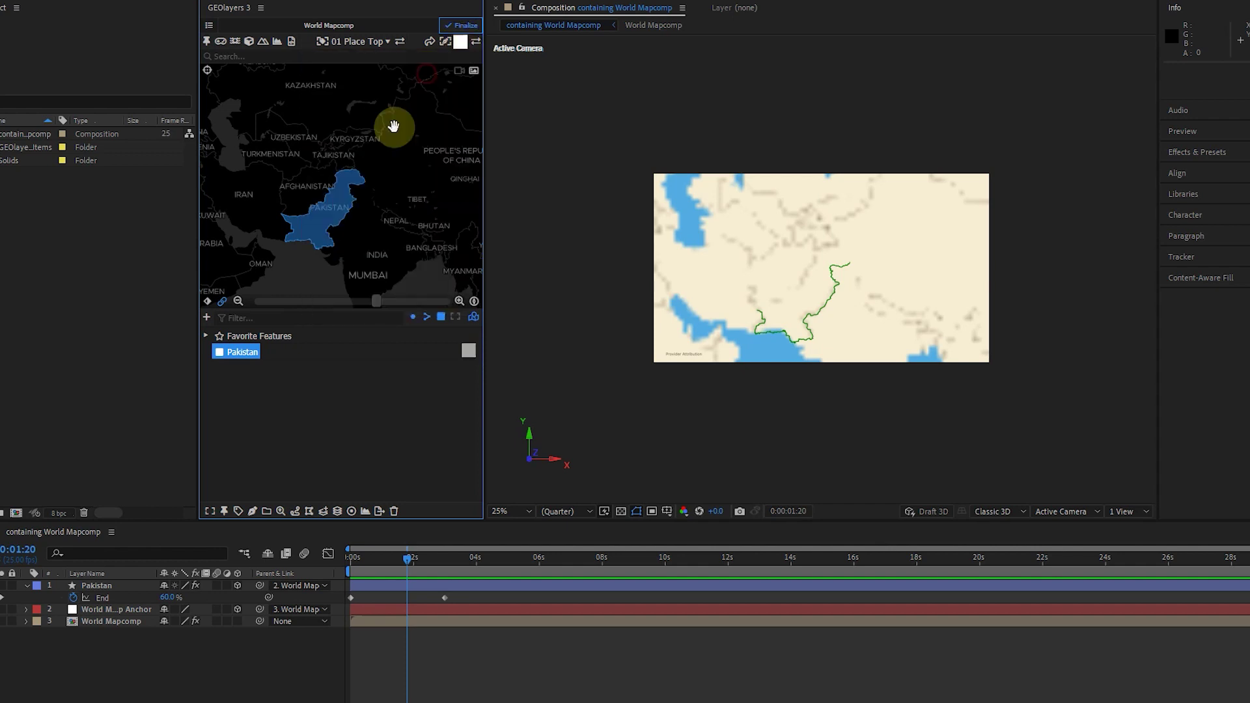
left_click(253, 512)
left_click(264, 475)
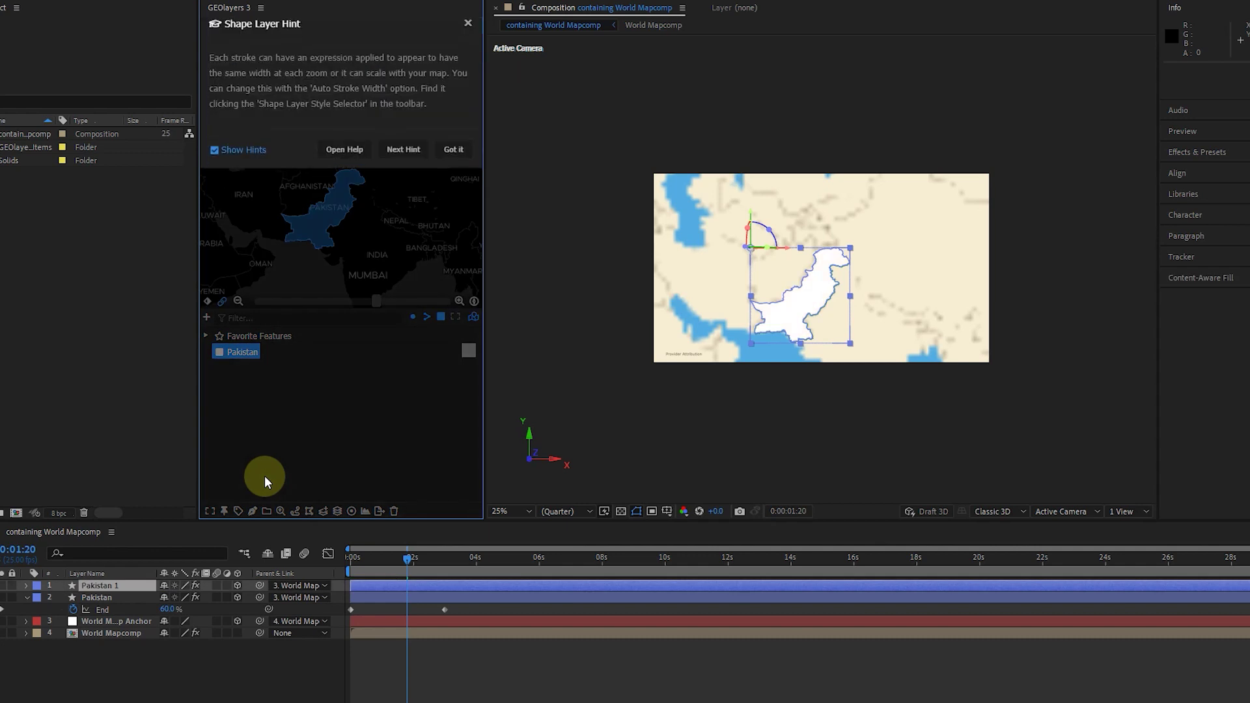
left_click(447, 161)
left_click(526, 674)
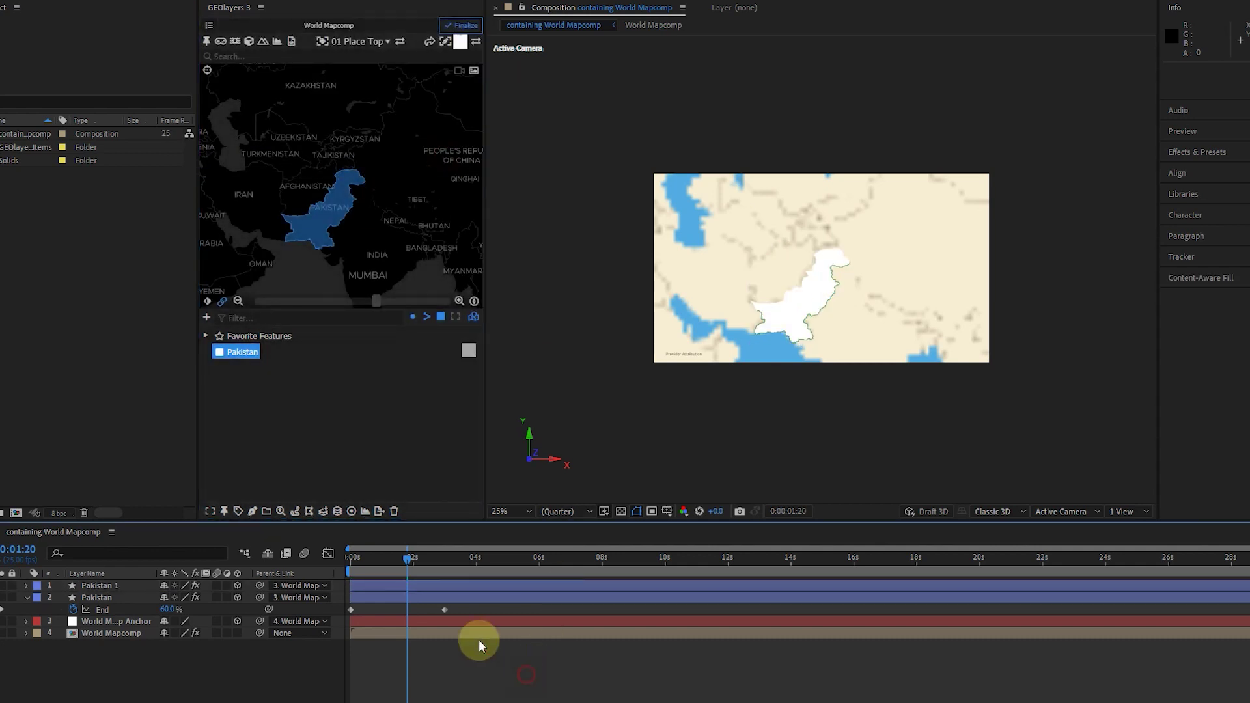
Return to the first frame and frame the map on the whole world.
left_click_drag(473, 571, 503, 566)
left_click_drag(393, 571, 338, 558)
scroll(318, 235, "down", 2)
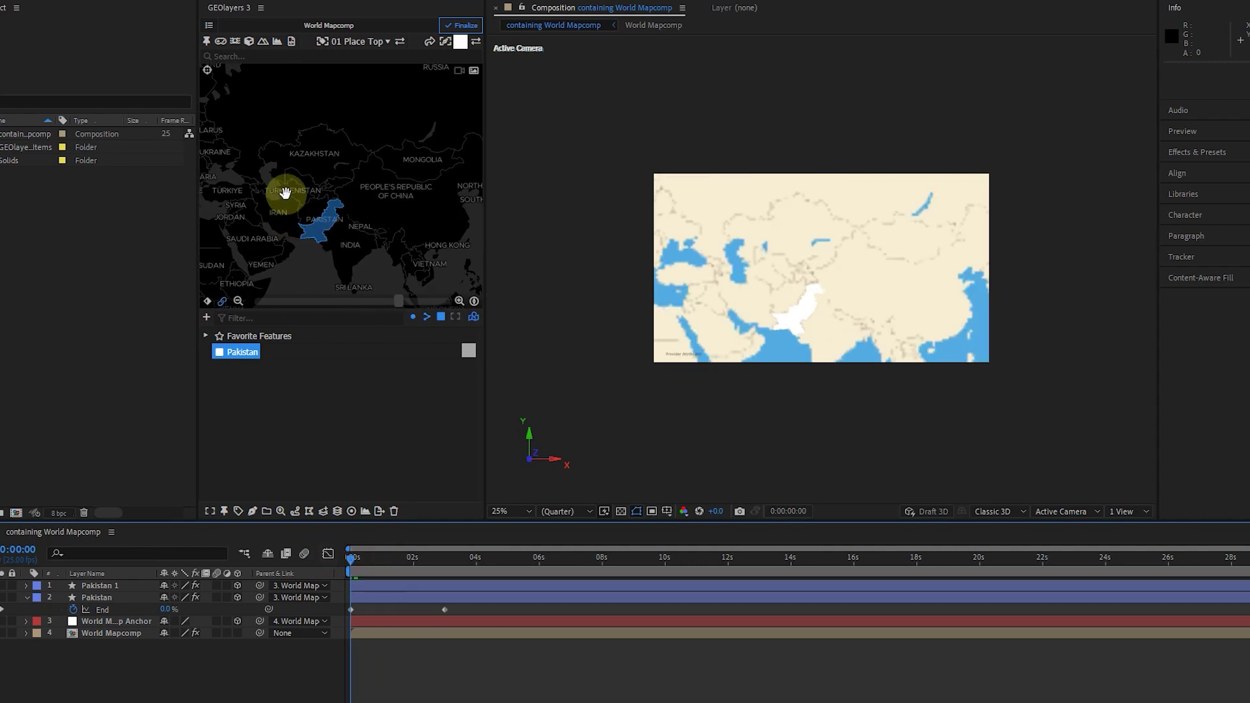
scroll(285, 193, "down", 4)
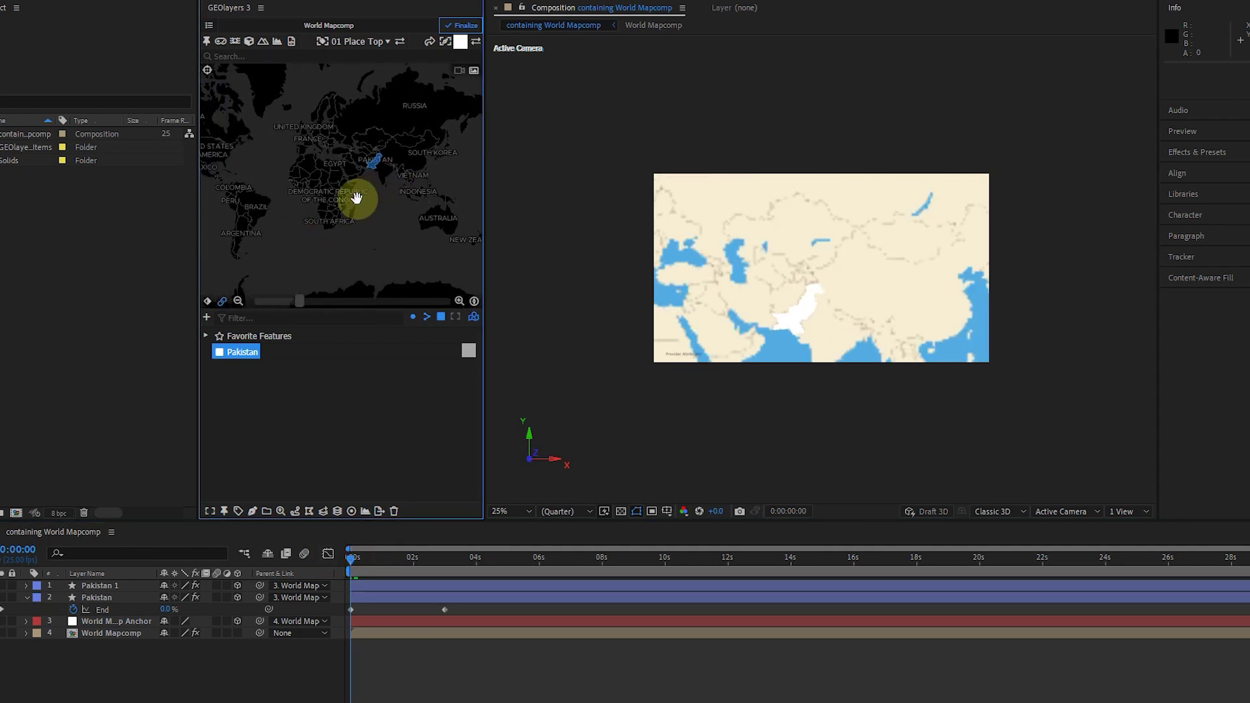
left_click_drag(371, 198, 371, 203)
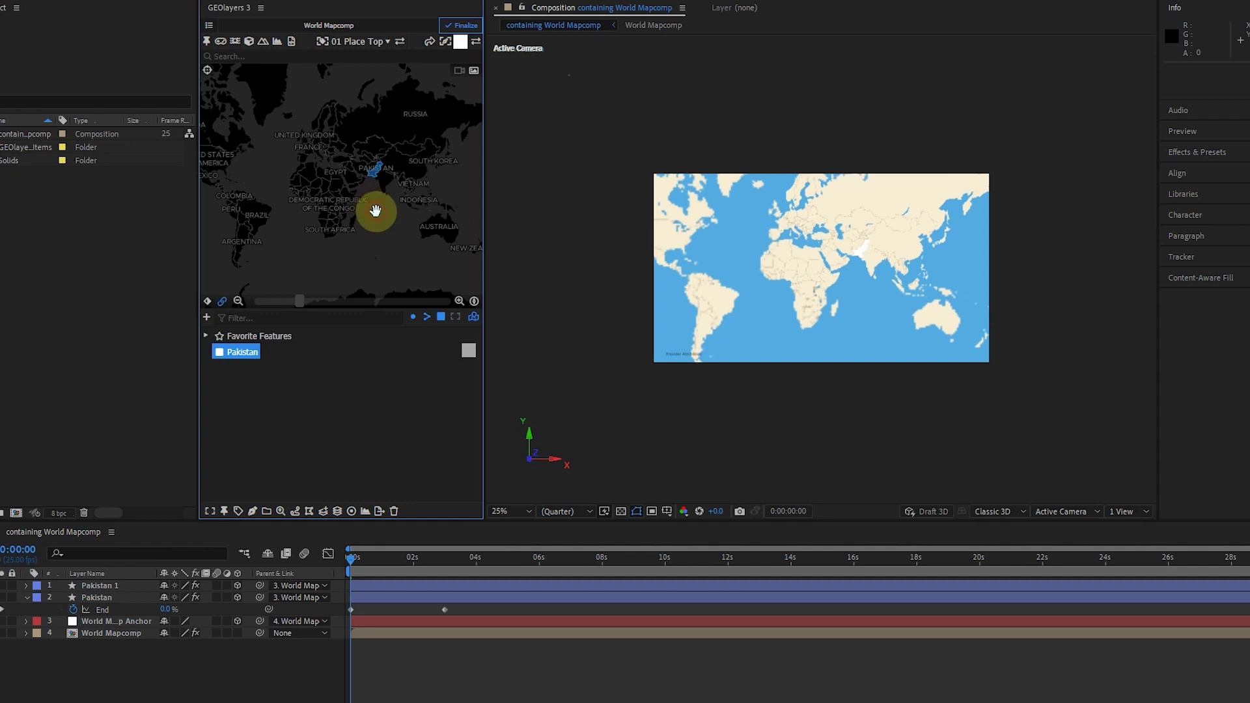
Keyframe the map's latitude, longitude and zoom at the first frame and dismiss the keyframe hint.
left_click(217, 311)
left_click(207, 302)
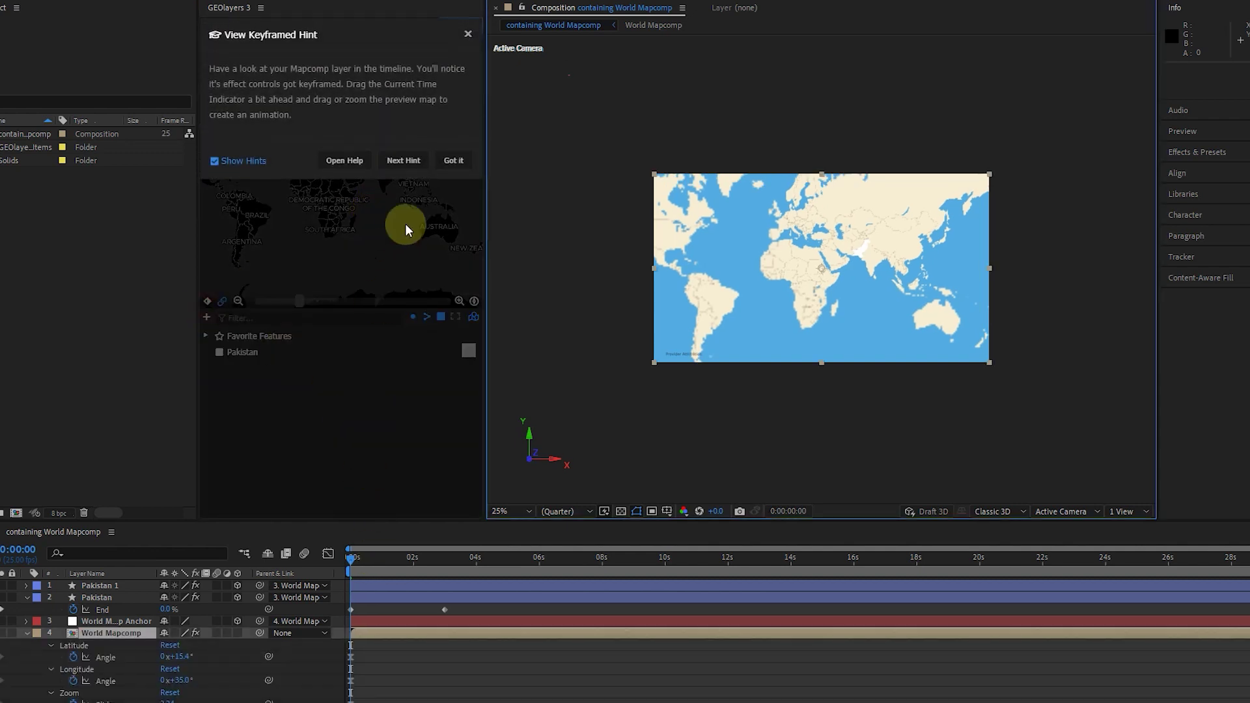
left_click(452, 160)
left_click(208, 303)
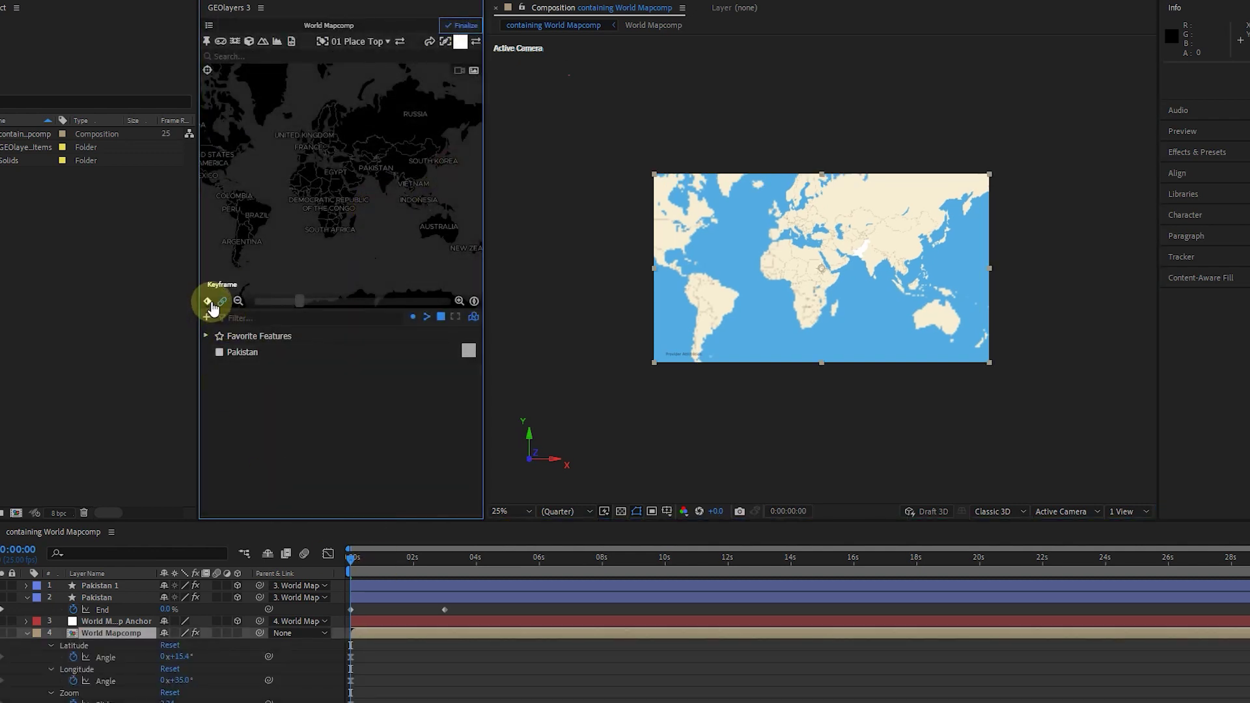
scroll(362, 655, "down", 1)
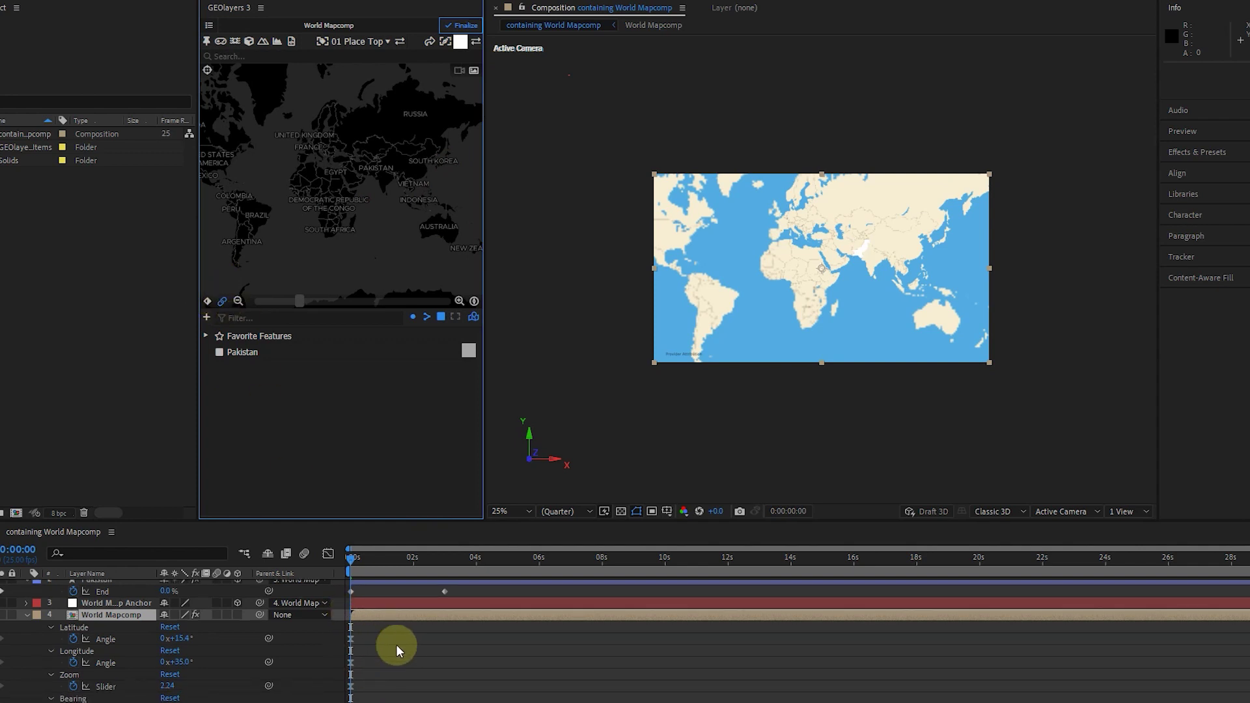
left_click(379, 633)
At 0:00:03:23, zoom the preview map to about 5.25 and centre it on Pakistan to animate the zoom-in.
left_click_drag(523, 563, 474, 563)
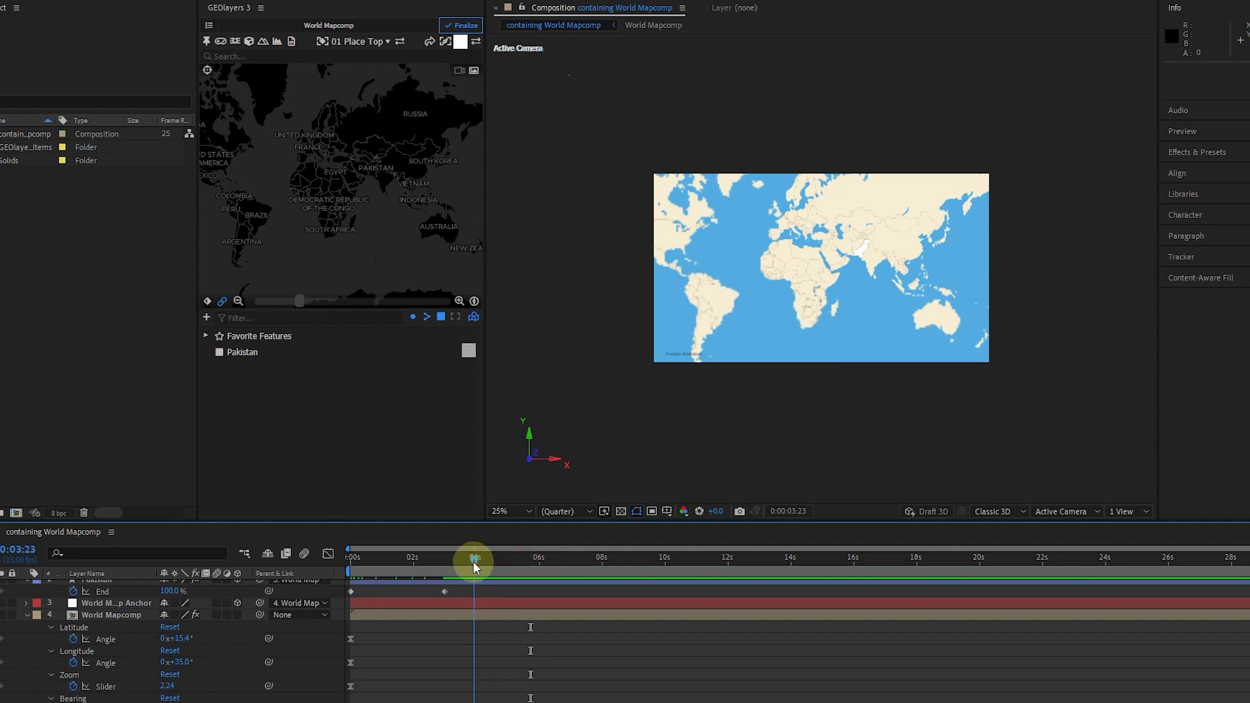
scroll(381, 194, "up", 5)
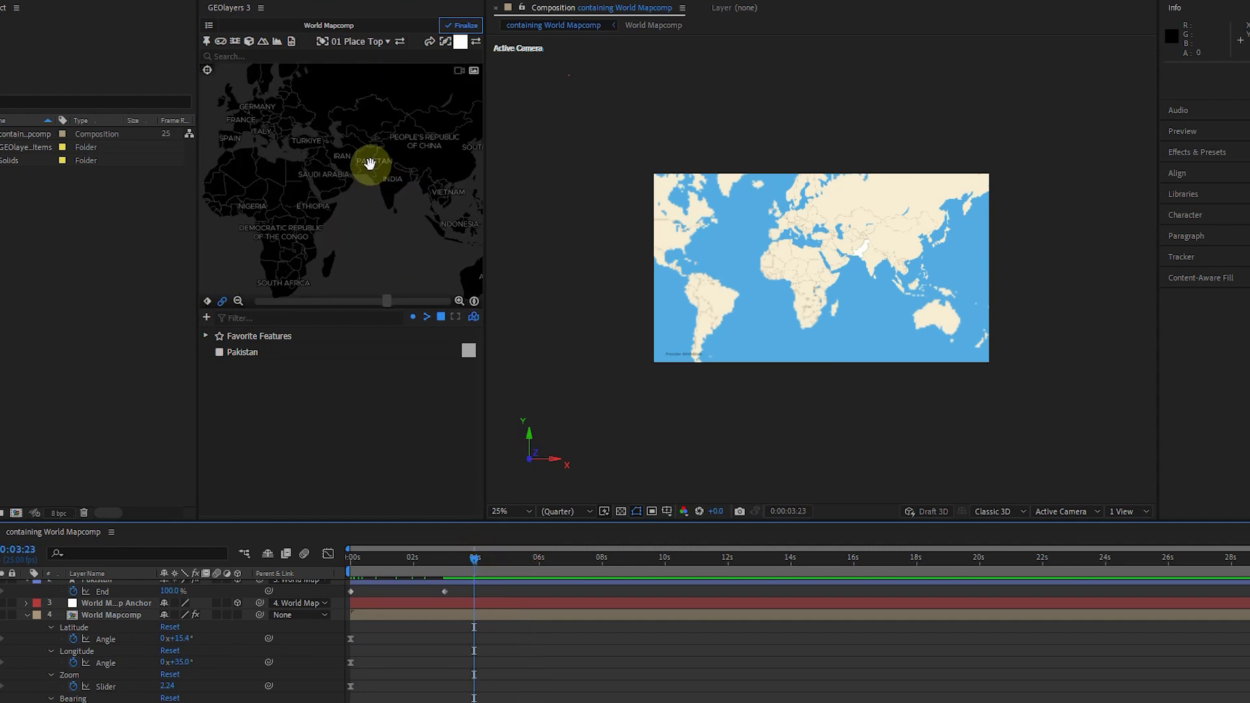
left_click_drag(372, 191, 347, 158)
scroll(347, 158, "up", 4)
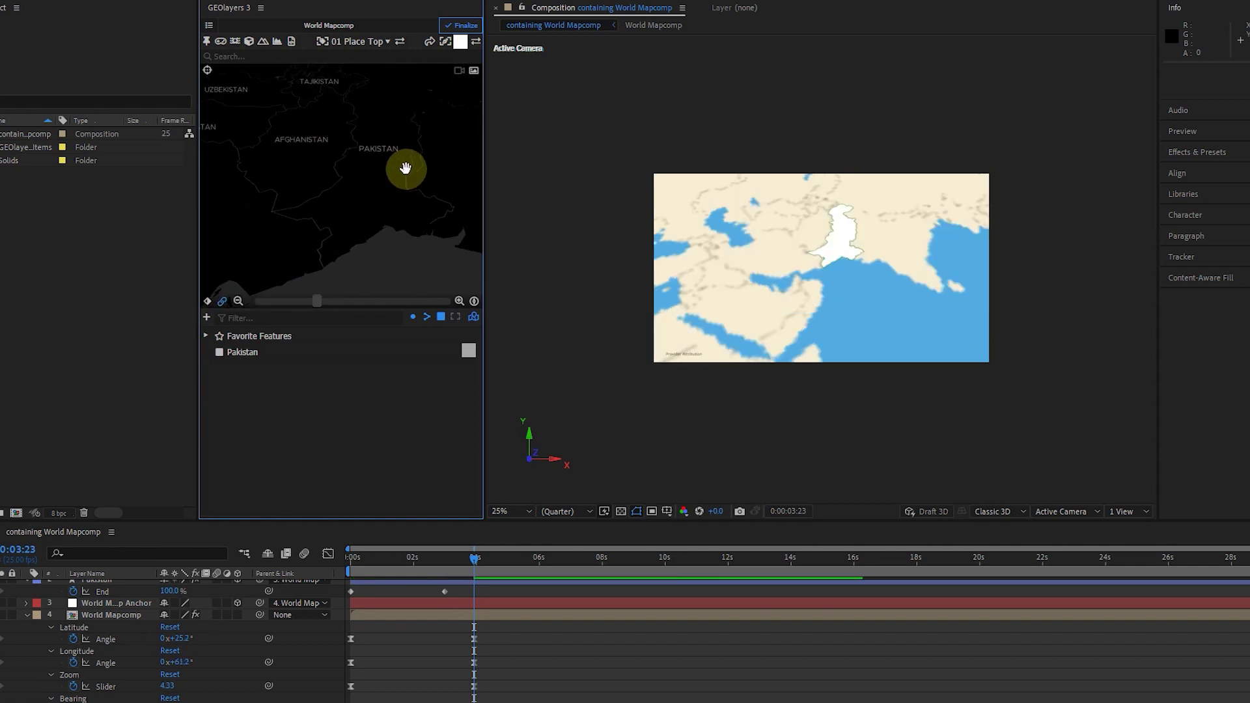
scroll(404, 176, "down", 2)
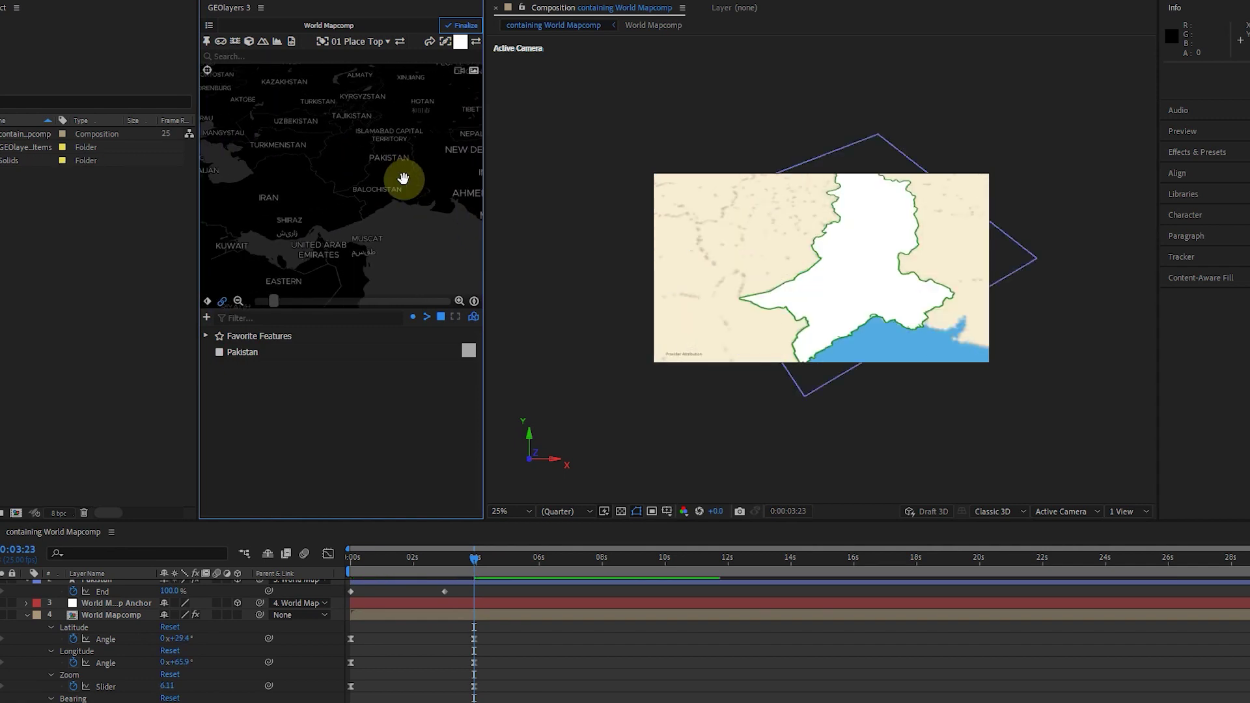
left_click_drag(405, 176, 358, 203)
Move the map's zoom-in keyframes slightly earlier to about 3.5 seconds and preview the animation from the start.
left_click(545, 614)
left_click_drag(511, 627, 463, 701)
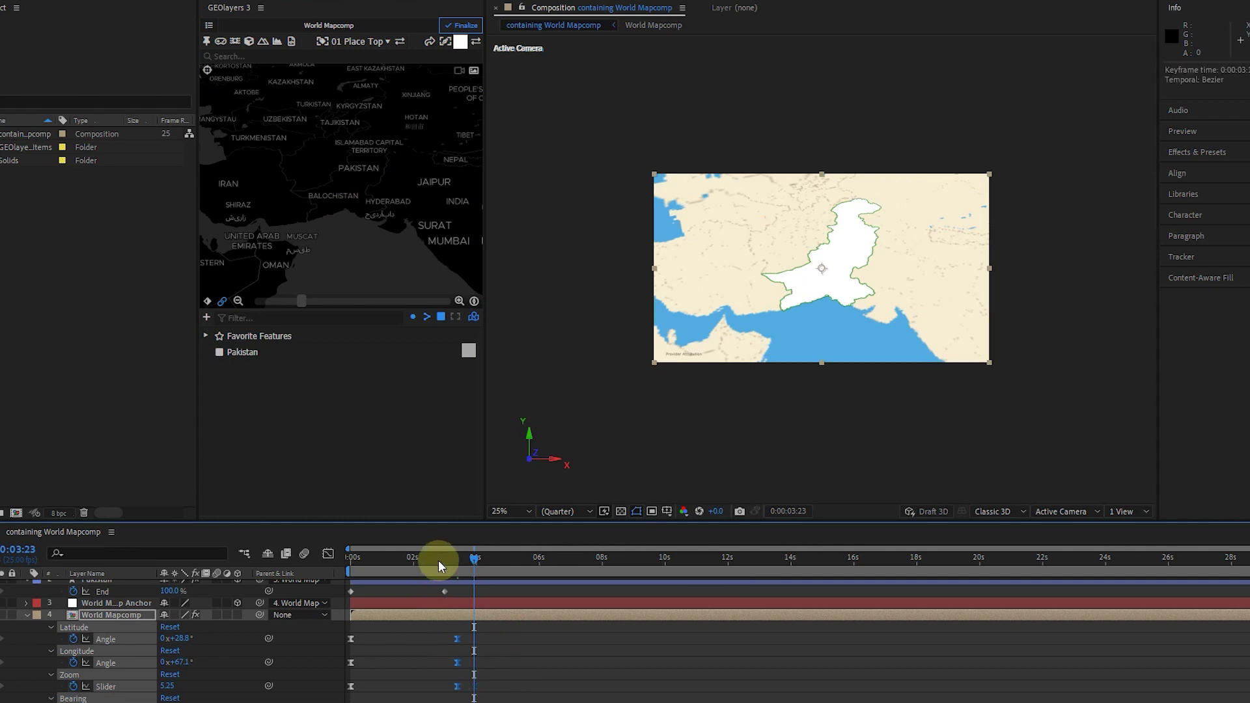
left_click_drag(439, 571, 327, 562)
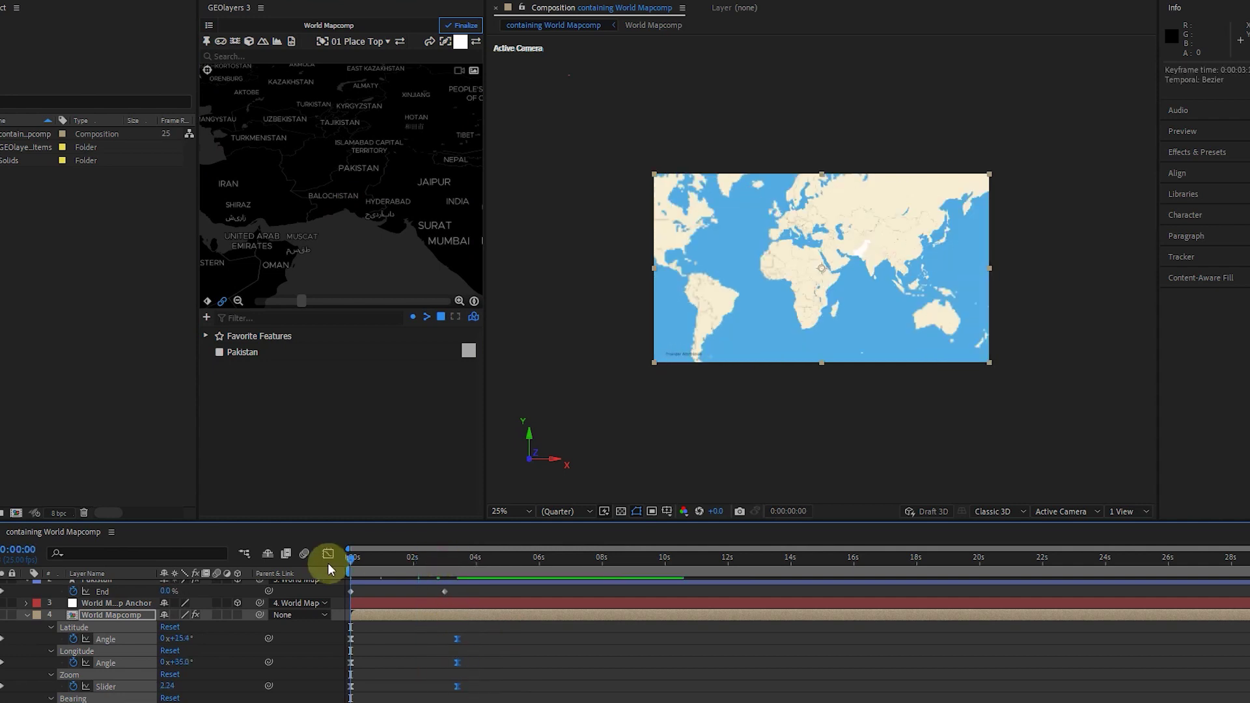
key("space")
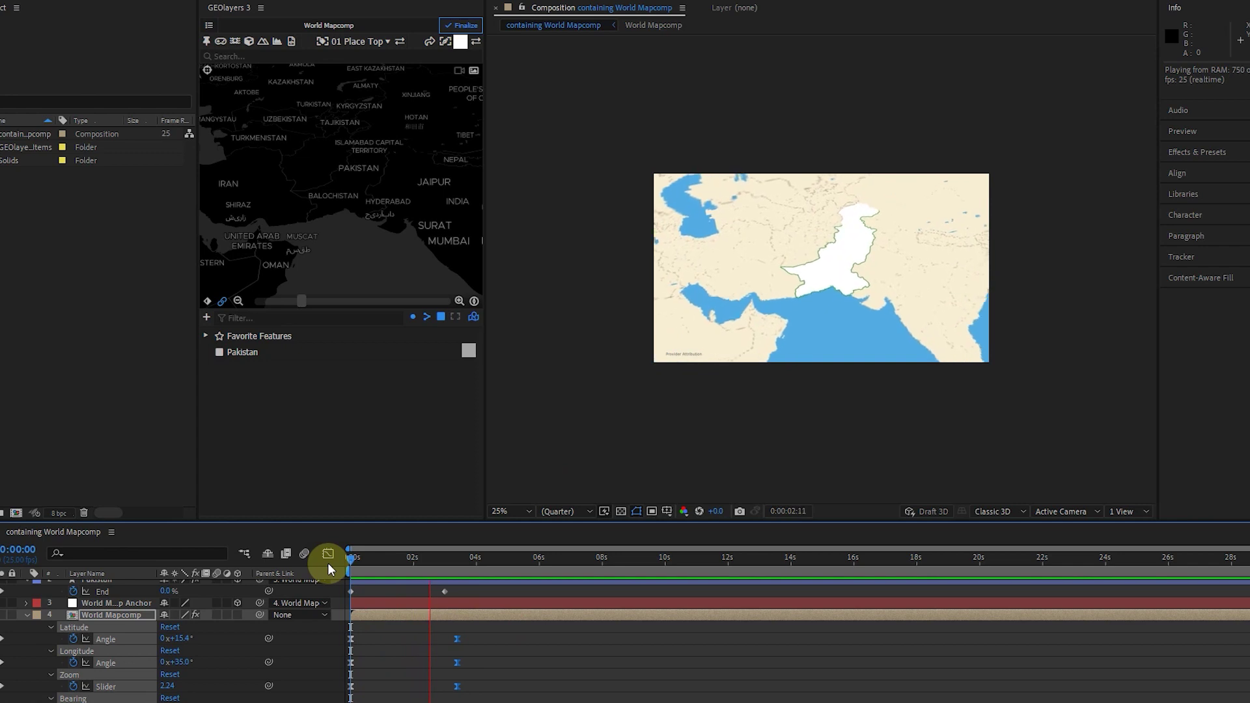
At 10 seconds, rotate the preview map until Pakistan lies roughly horizontal, keyframe that view and preview the rotation.
left_click_drag(505, 558, 665, 556)
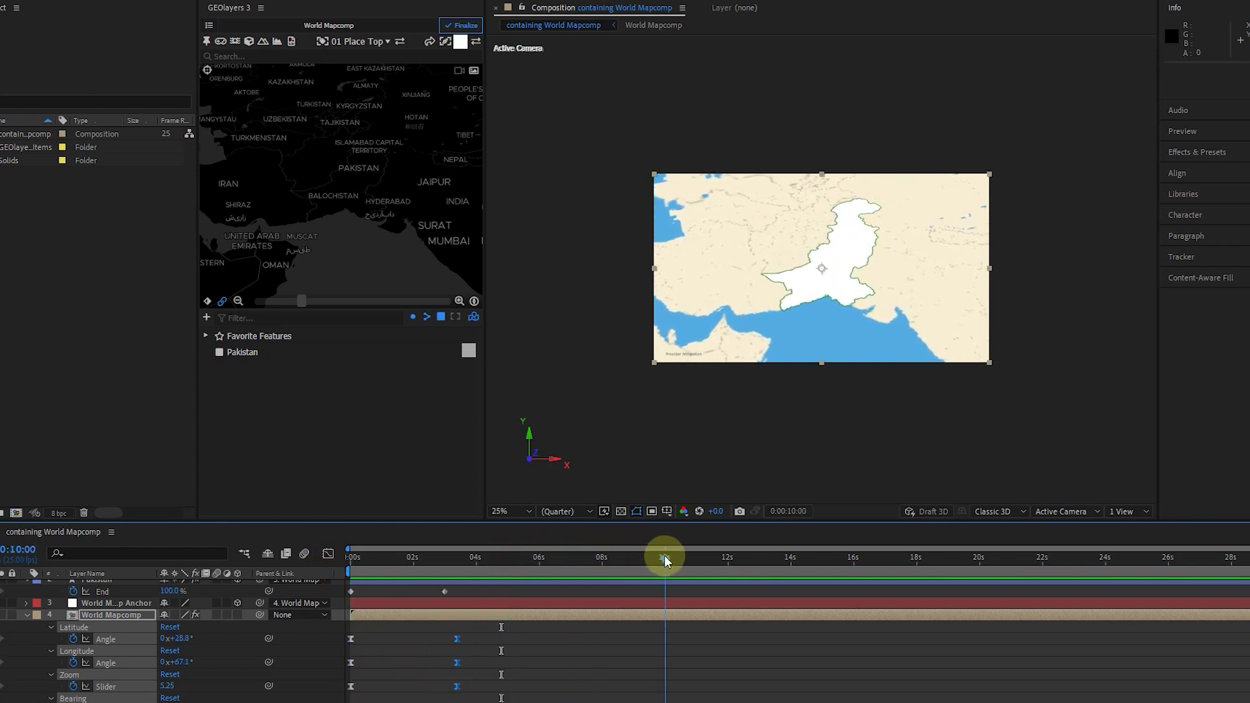
left_click_drag(363, 235, 293, 212)
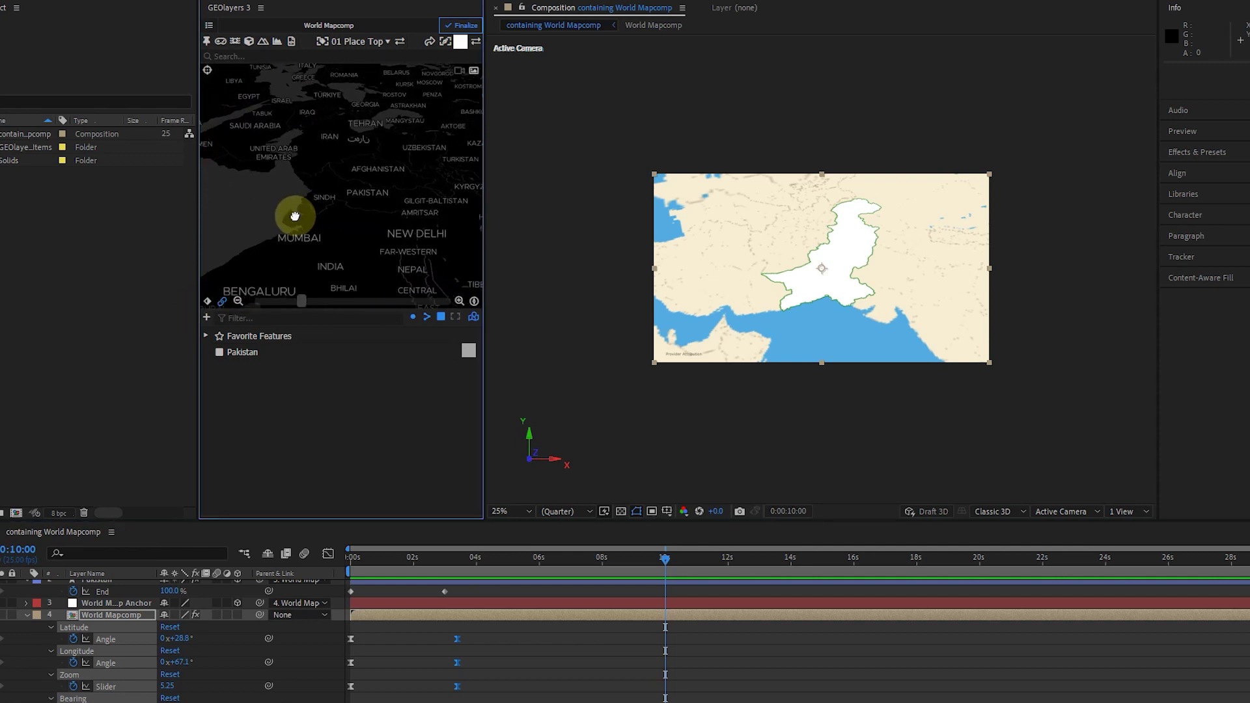
left_click(207, 301)
left_click(455, 133)
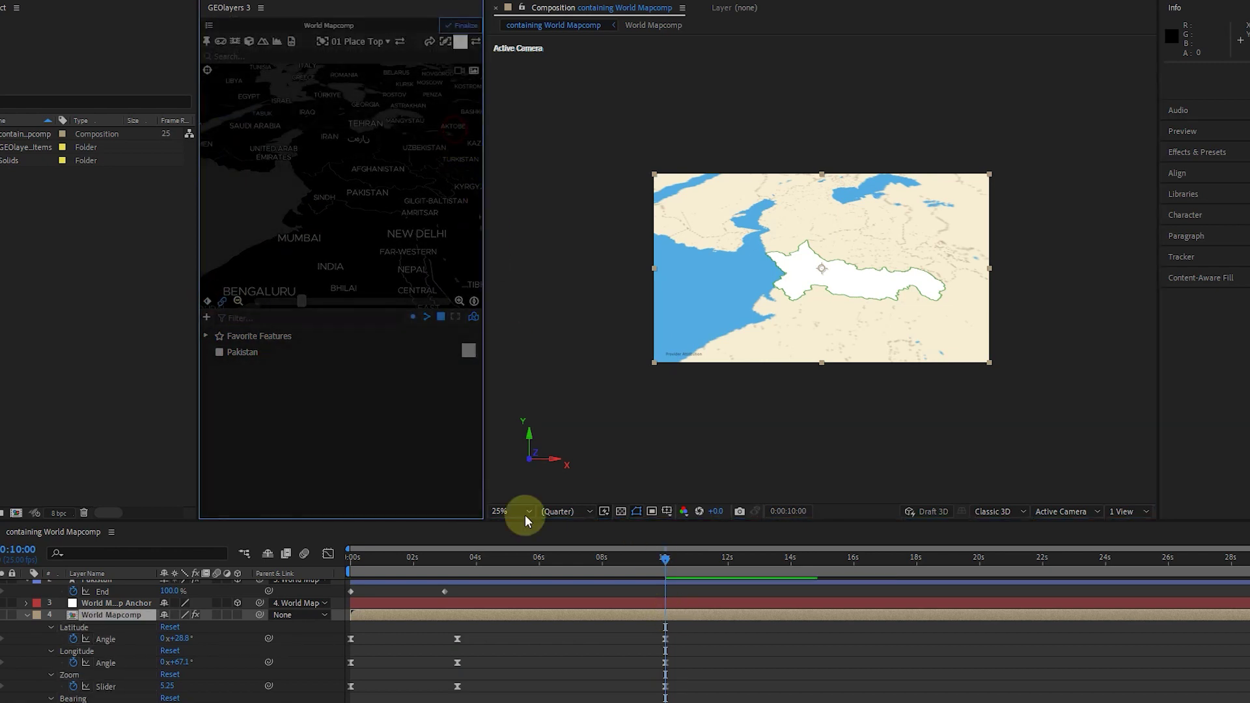
left_click(464, 558)
key("space")
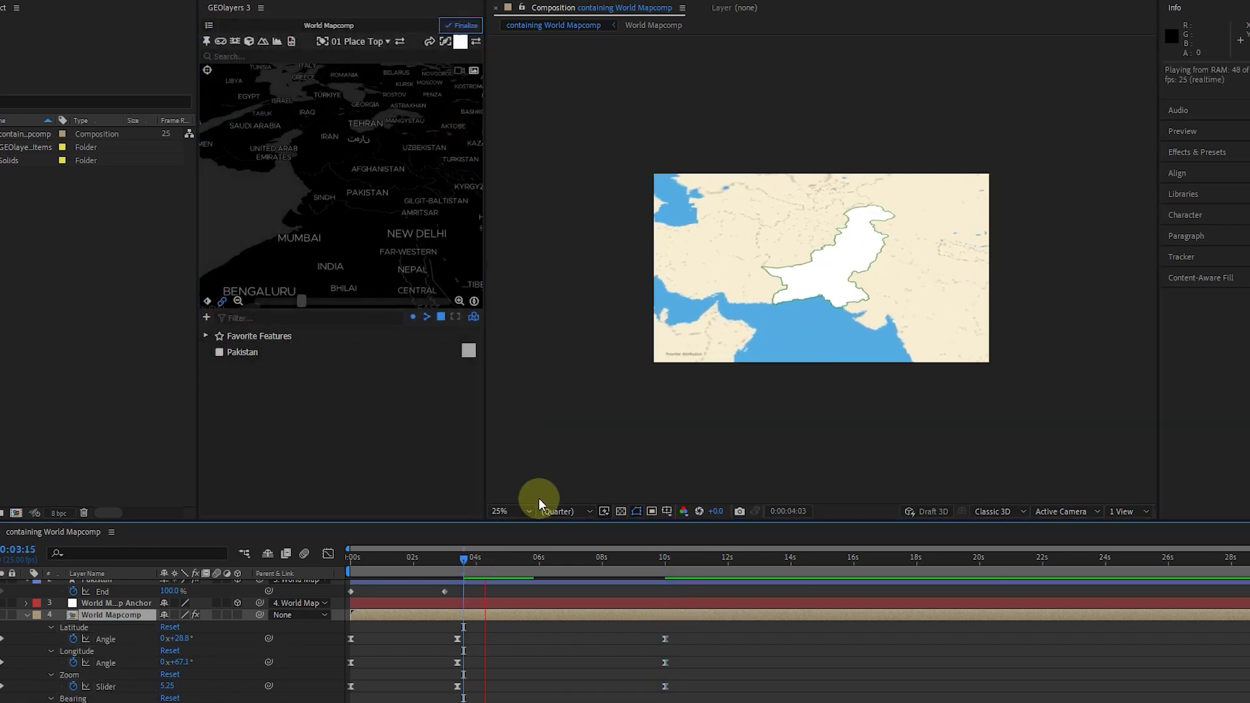
Slow the rotation by shifting the map's last keyframes to about 12.7 seconds, and preview the timing.
left_click_drag(650, 629, 857, 687)
left_click_drag(561, 569, 448, 560)
key("space")
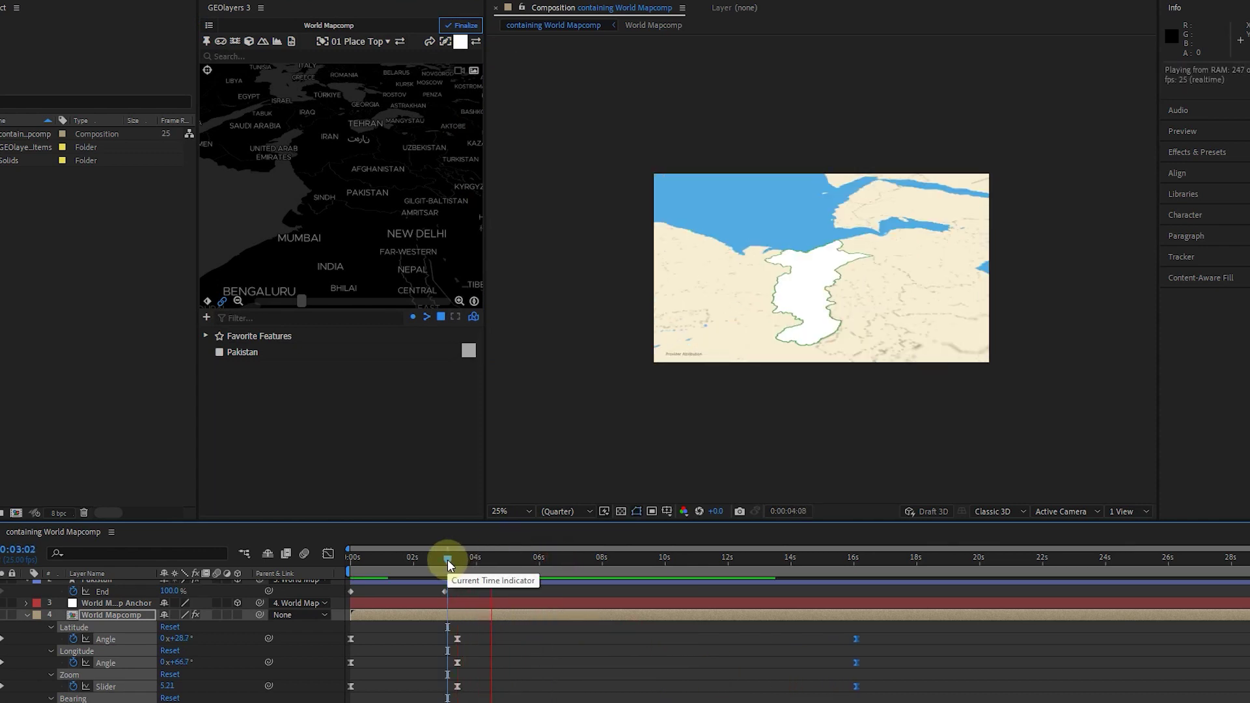
left_click(459, 564)
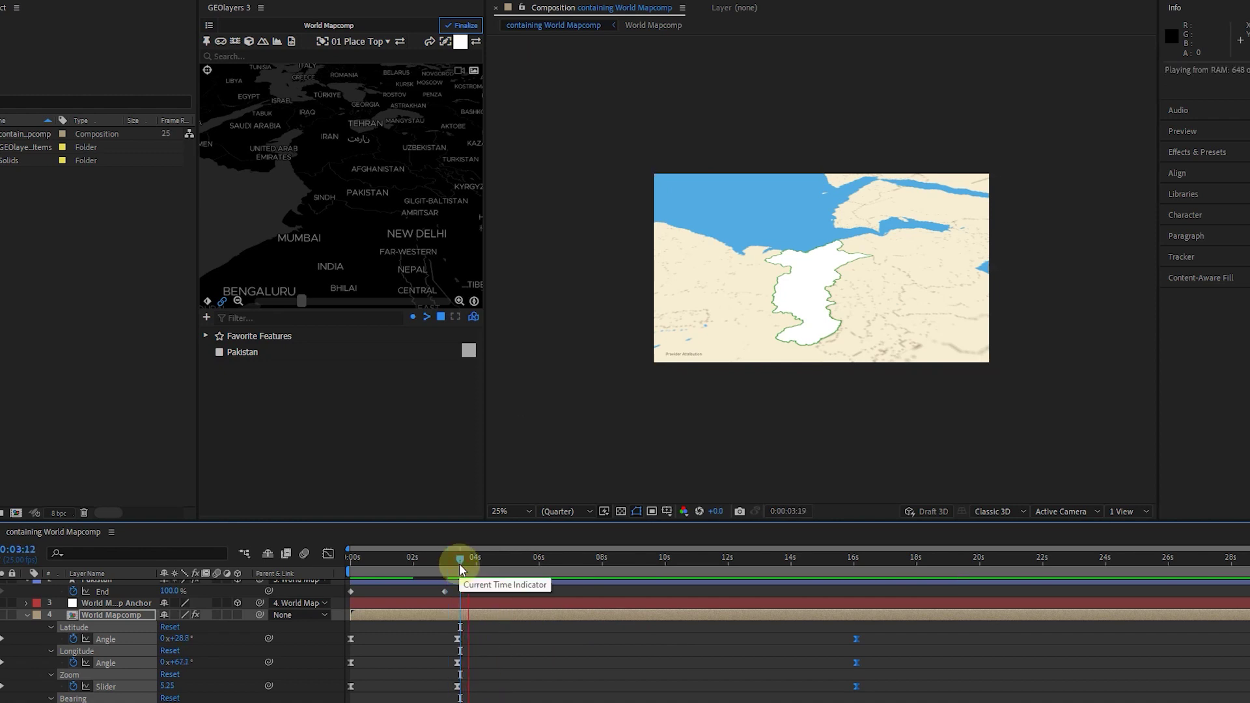
left_click_drag(854, 639, 751, 635)
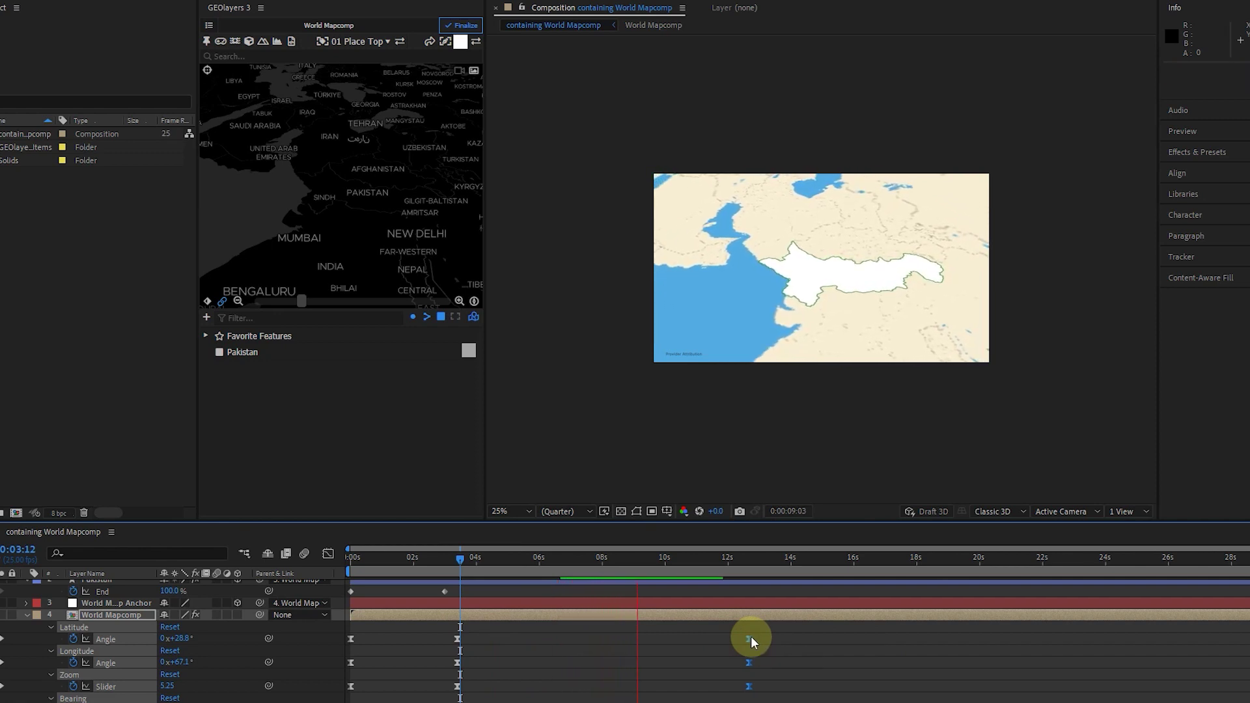
key("space")
Add a label to the Pakistan feature and dismiss the label hint.
left_click(265, 412)
left_click(240, 352)
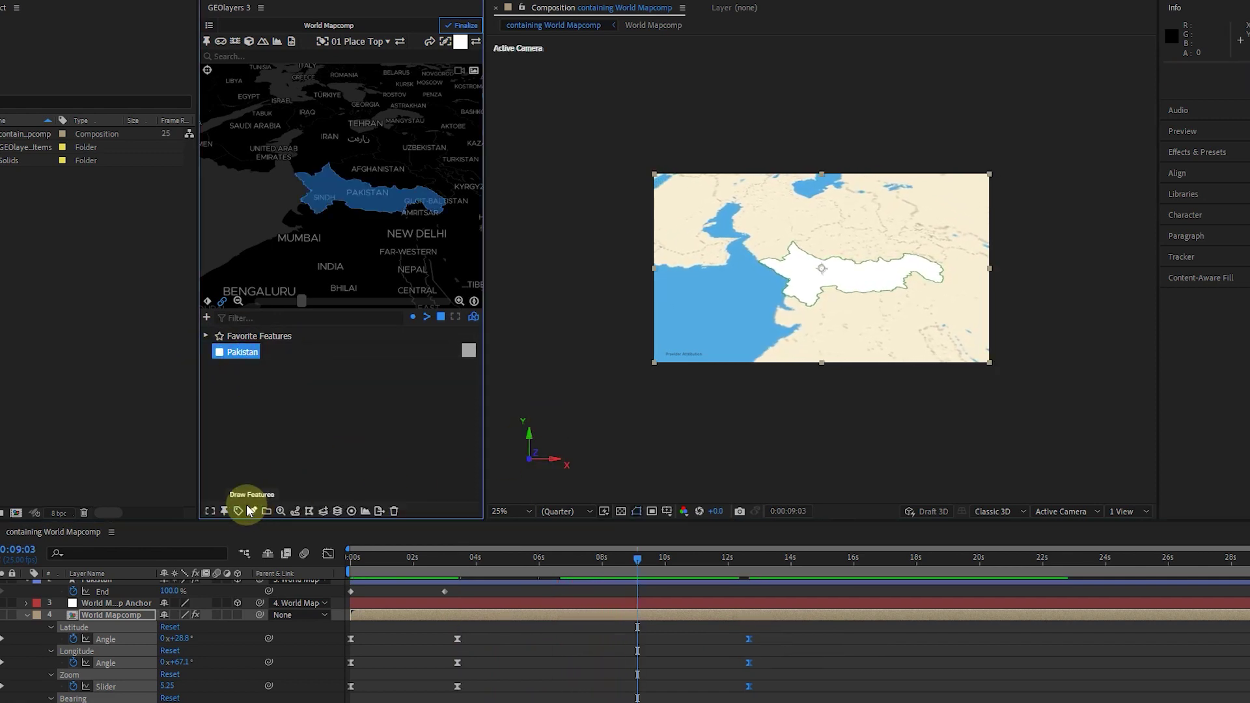
left_click(239, 512)
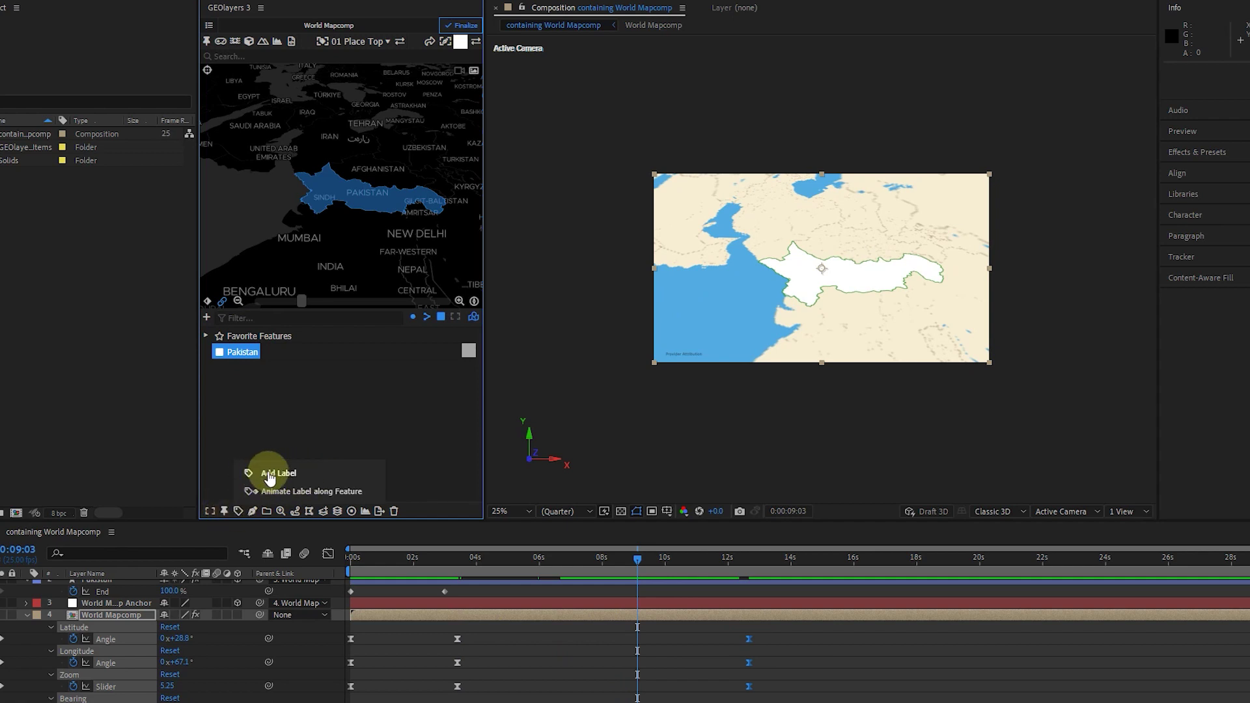
left_click(269, 475)
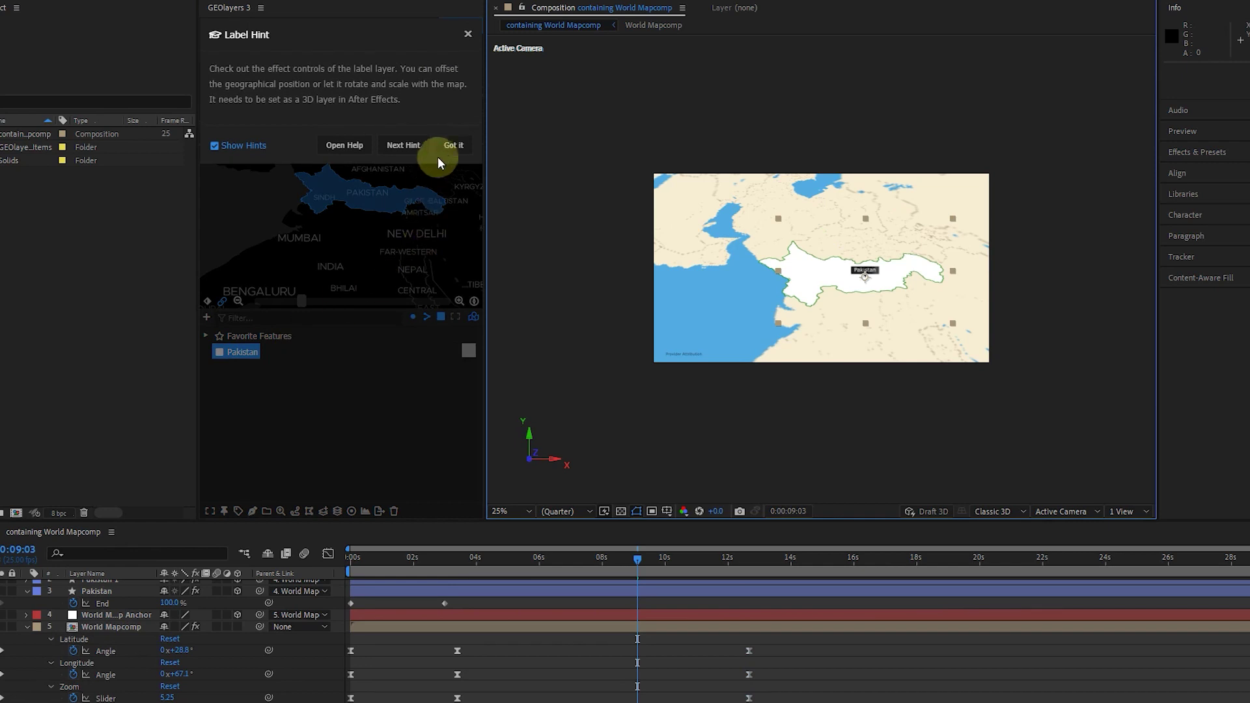
left_click(450, 146)
Try a faster zoom-in by moving the map's second set of keyframes to about 1 second, and preview it.
left_click_drag(637, 558, 360, 579)
left_click_drag(482, 650, 385, 680)
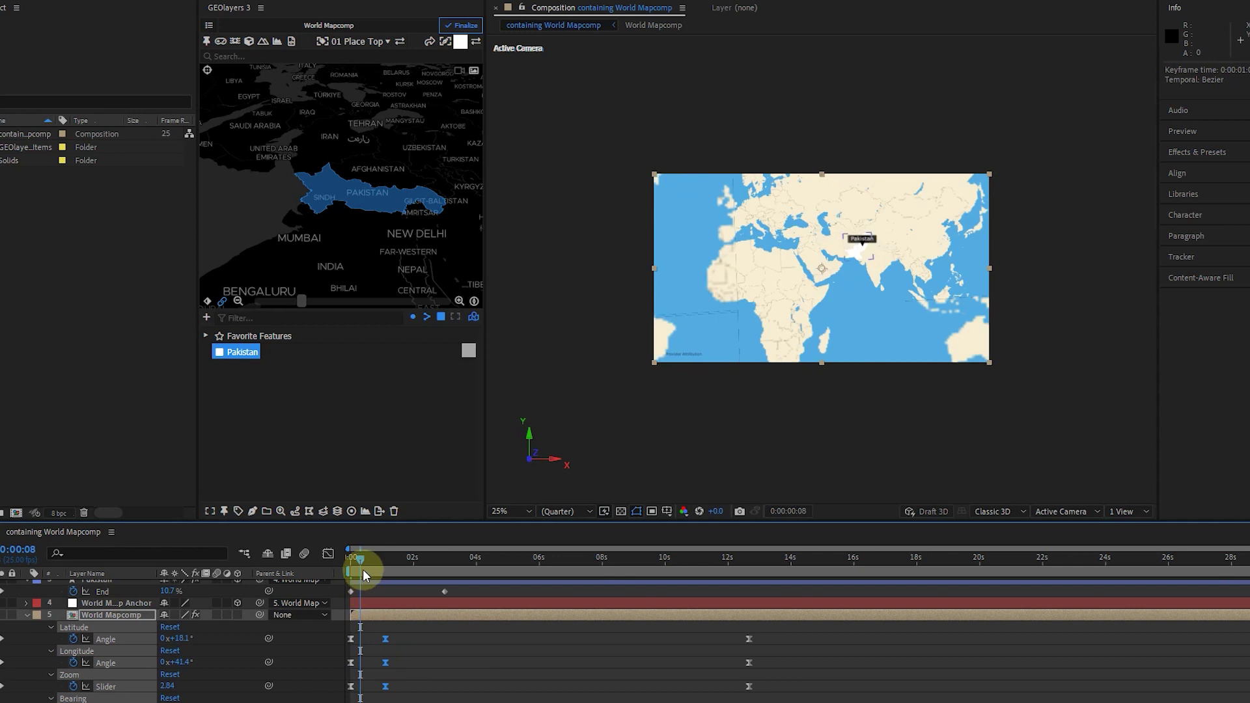
key("space")
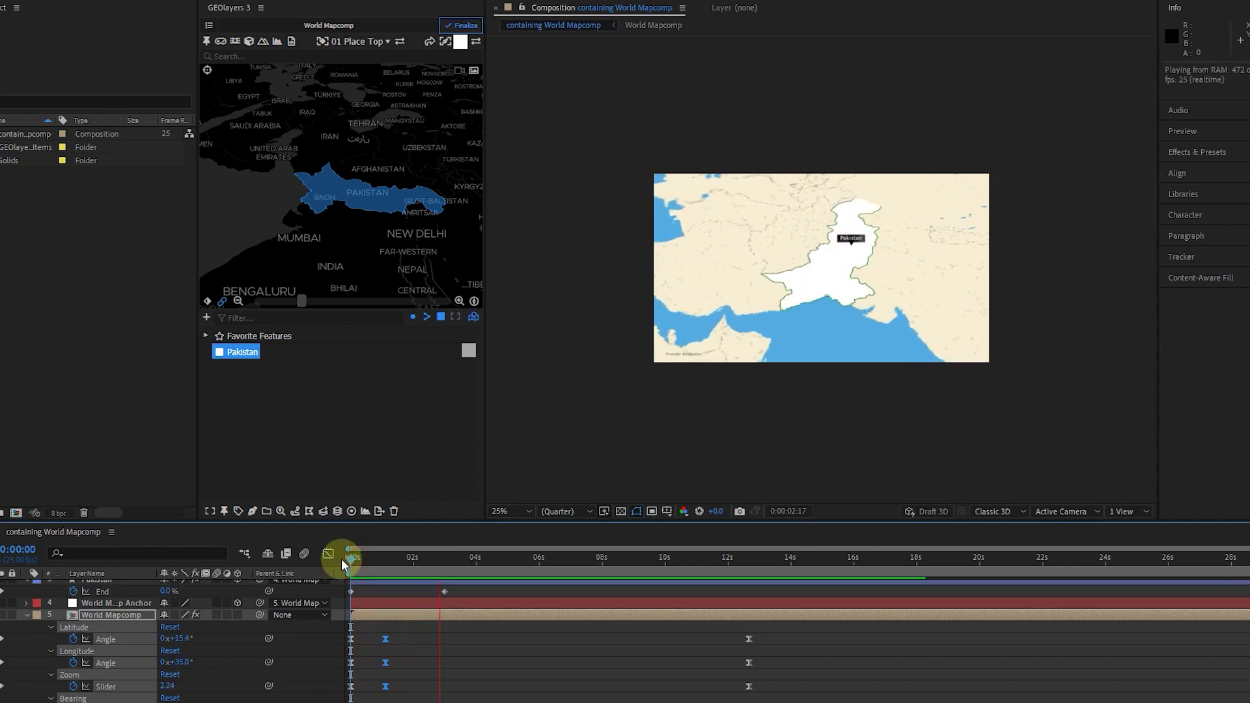
key("space")
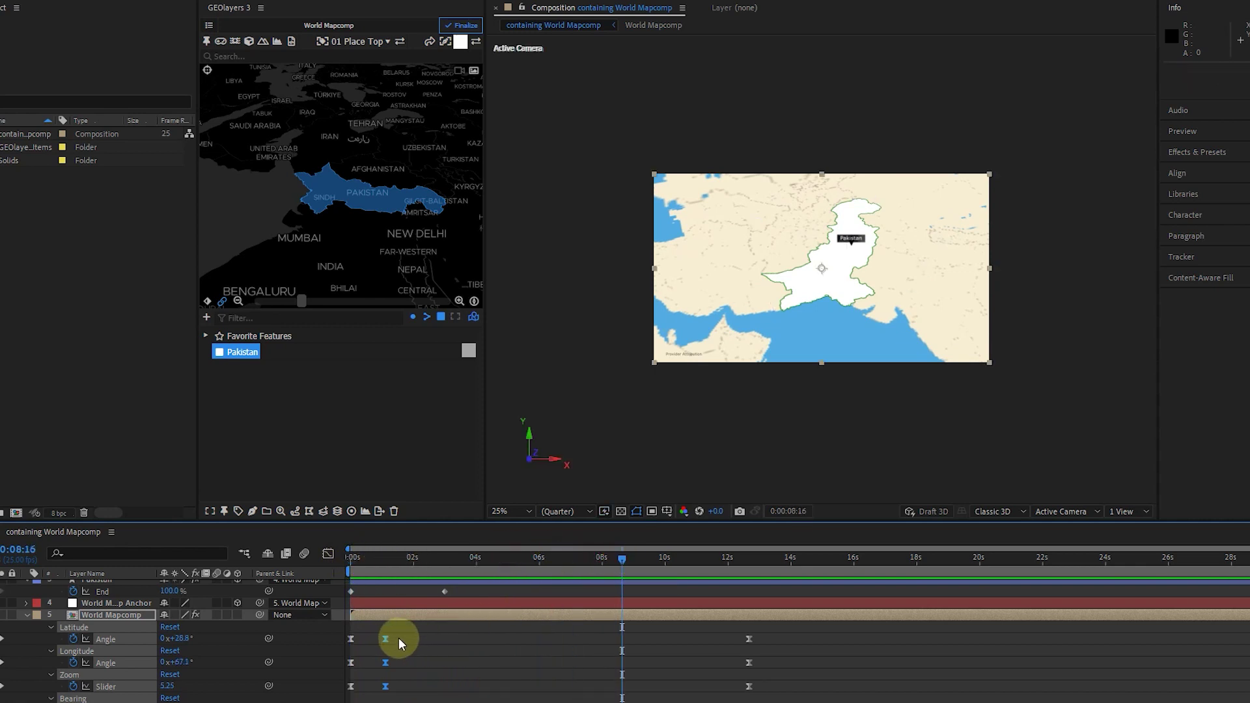
Retime the map's zoom-in keyframes to about 3.2 seconds and preview the labelled map's rotation.
left_click_drag(386, 639, 451, 639)
left_click(460, 558)
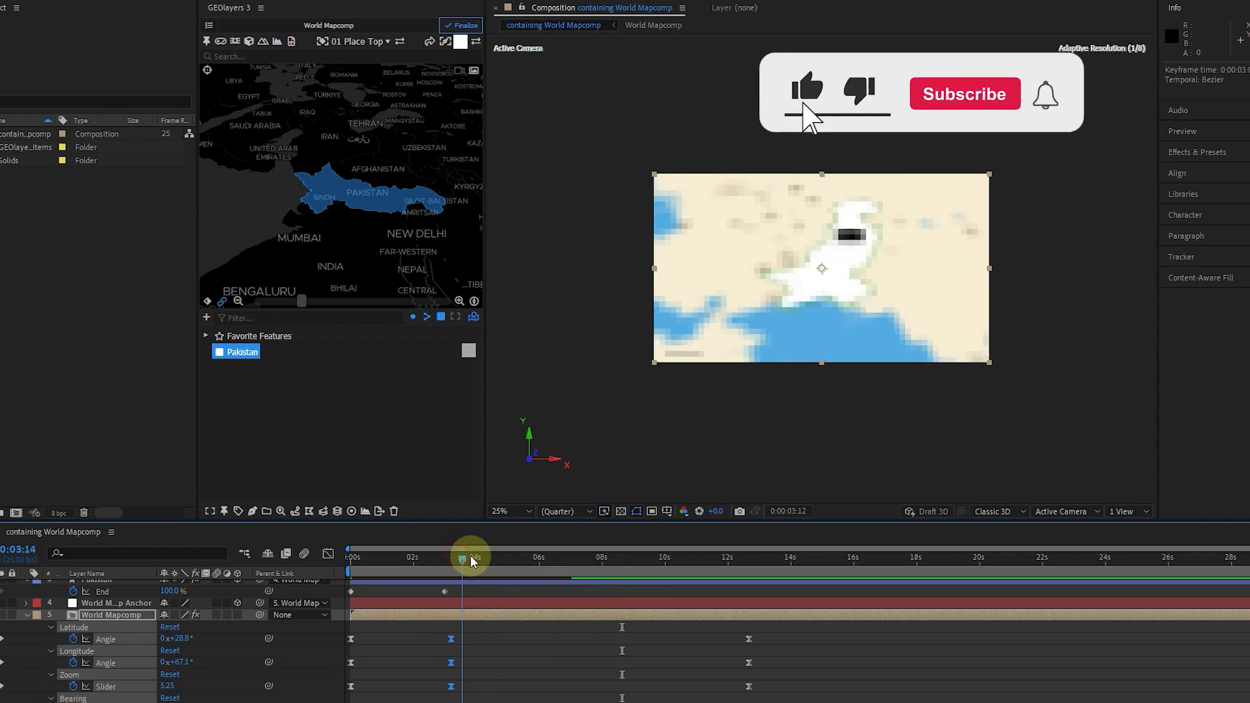
key("space")
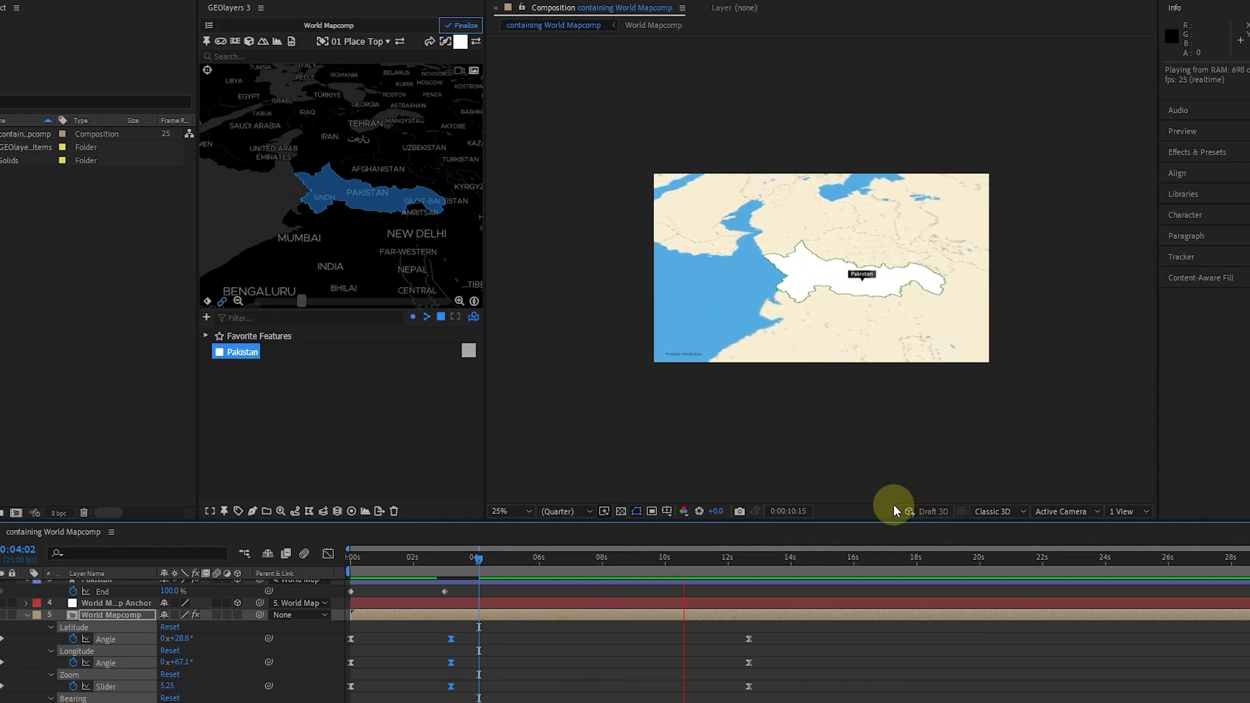
key("space")
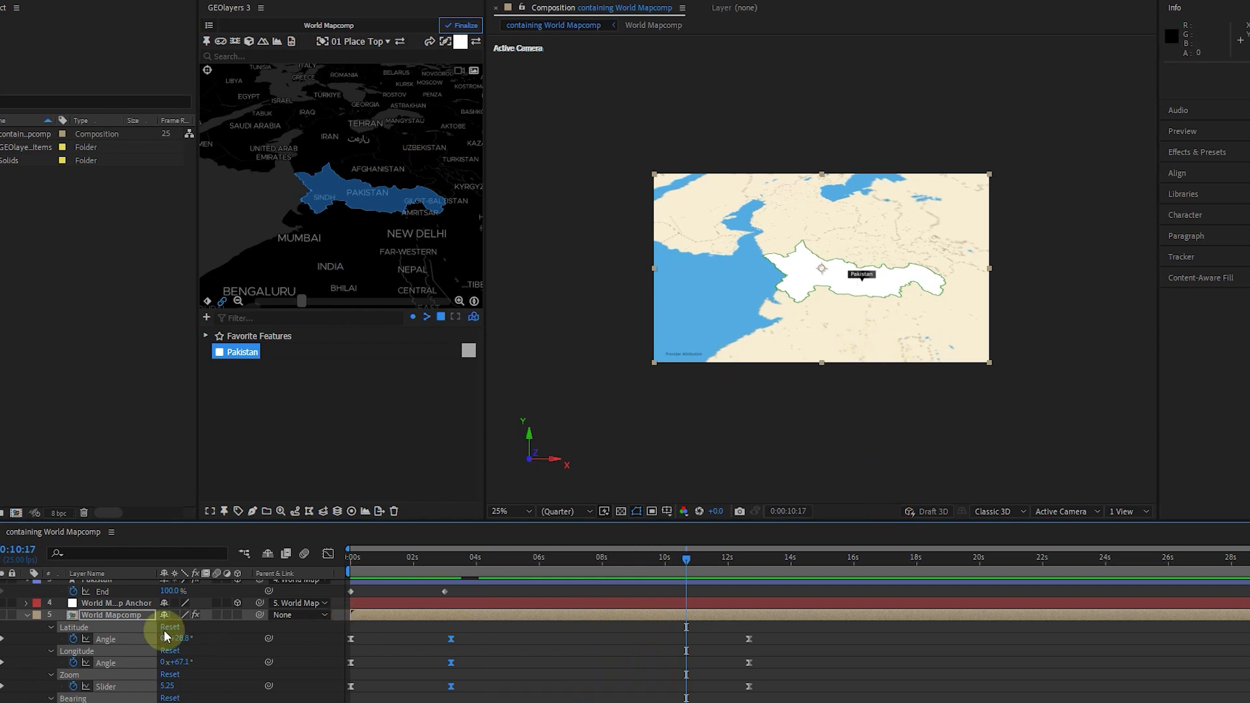
Collapse the World Mapcomp properties and import the Pakistan flag video from the Downloads folder as the composition's top layer.
left_click(27, 614)
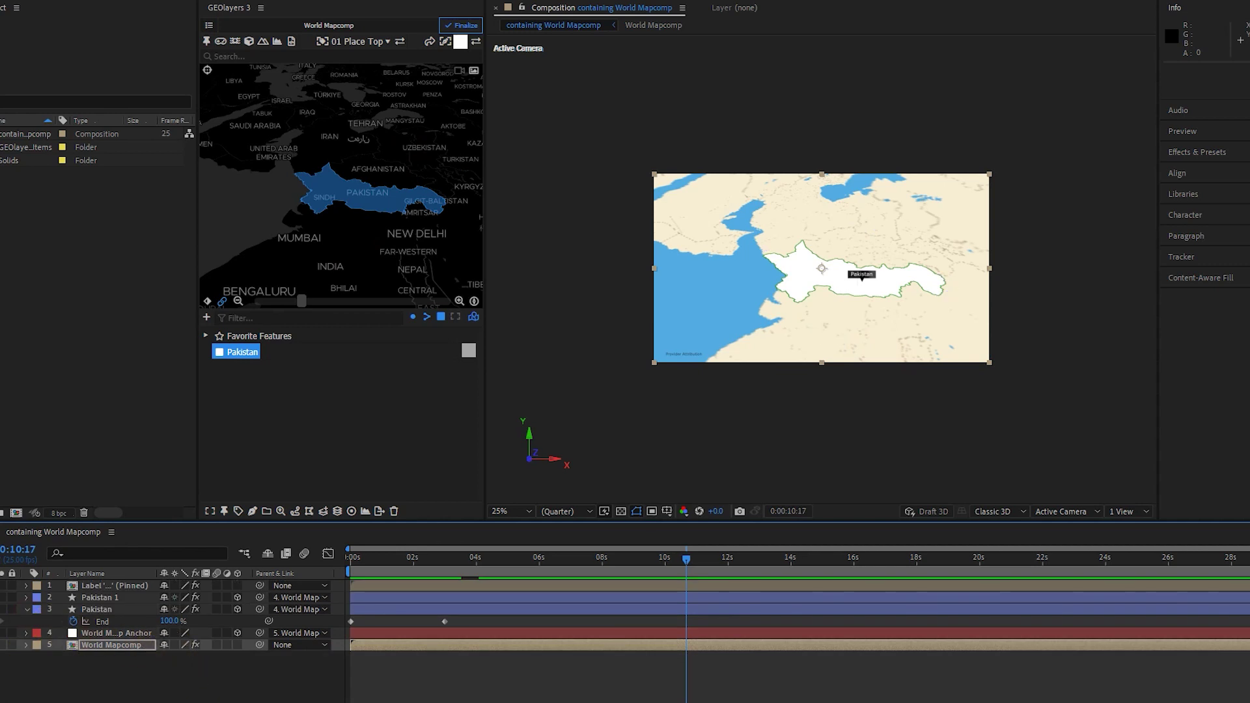
key("F4")
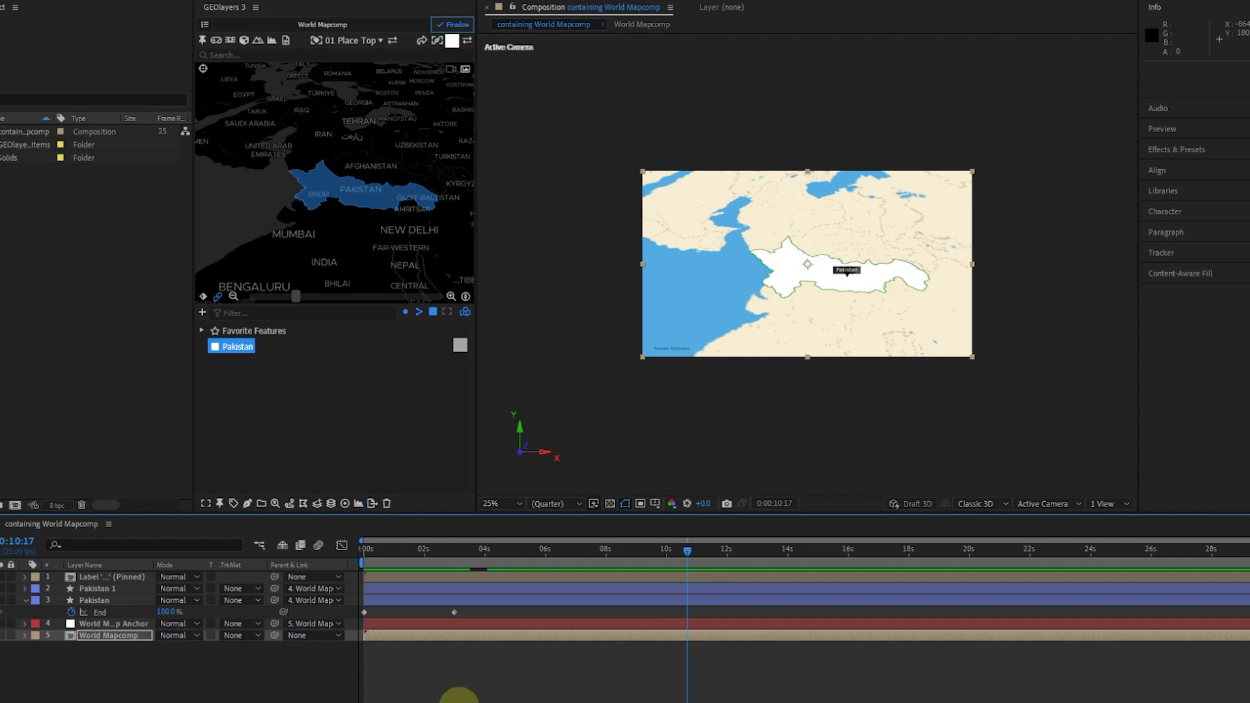
mouse_move(350, 700)
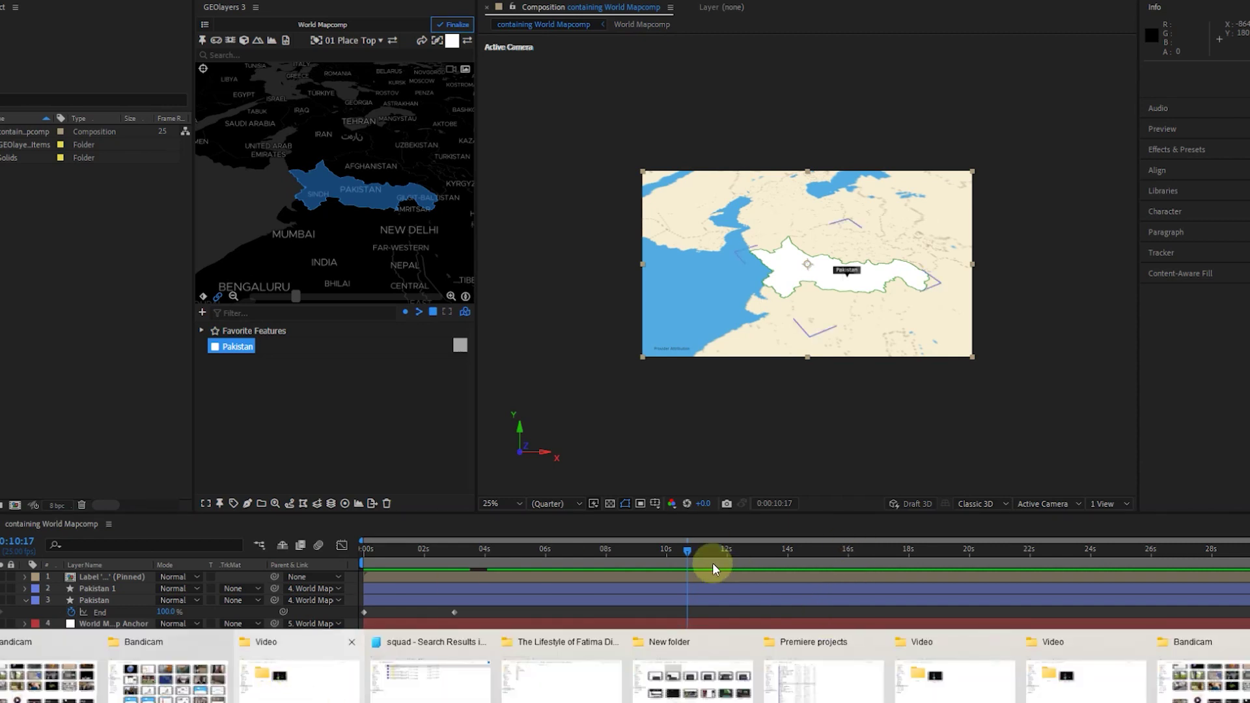
left_click(1209, 686)
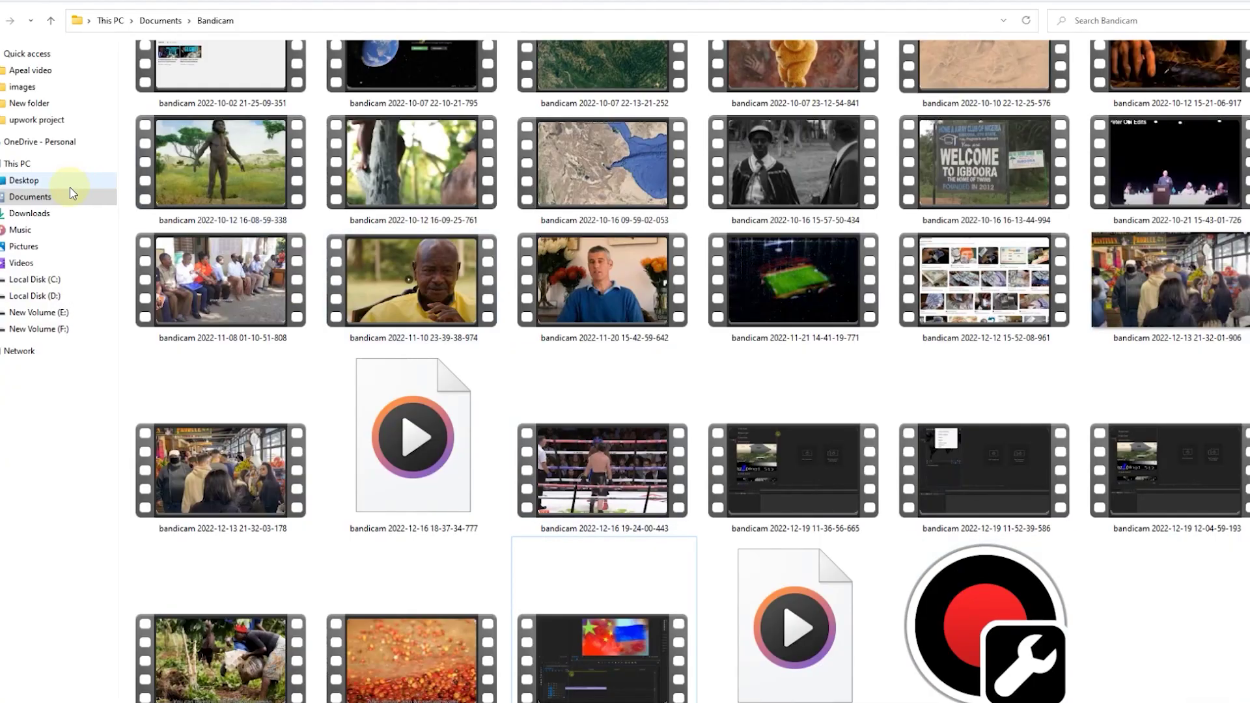
left_click(30, 183)
left_click(29, 213)
left_click_drag(189, 200, 166, 551)
key("alt+Tab")
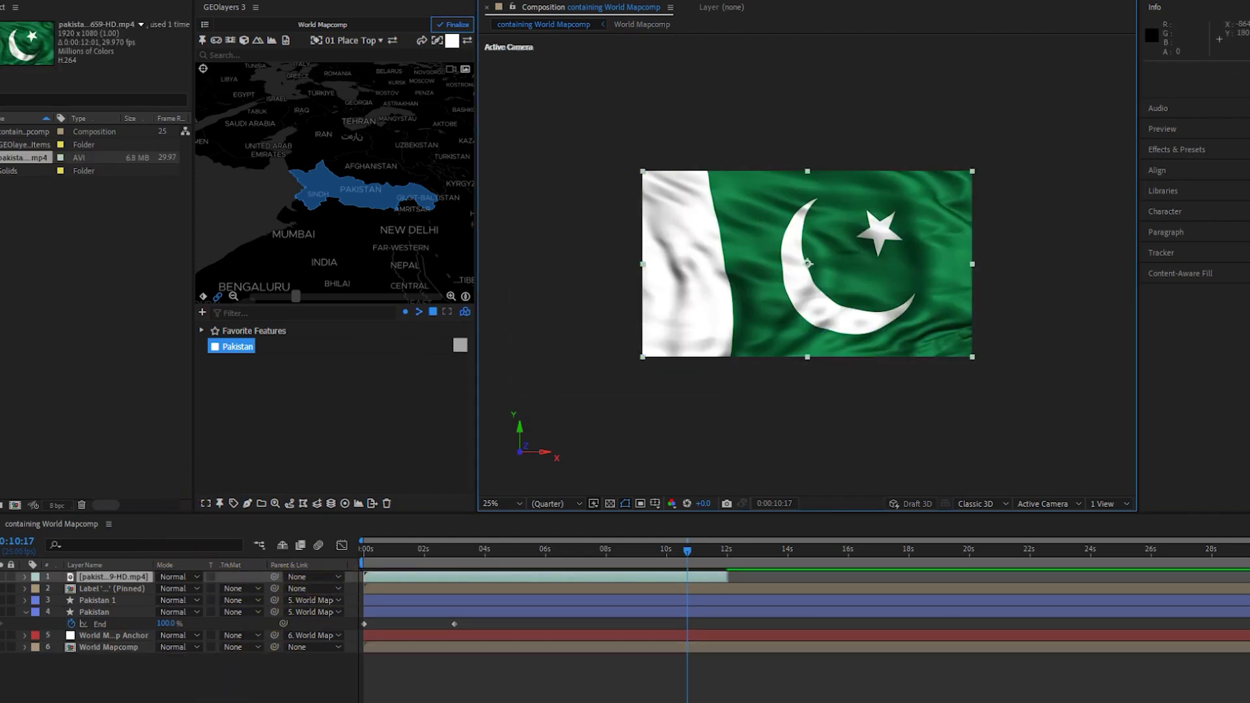
Show the layer switches and move the flag video layer beneath the label and both Pakistan shape layers.
key("F4")
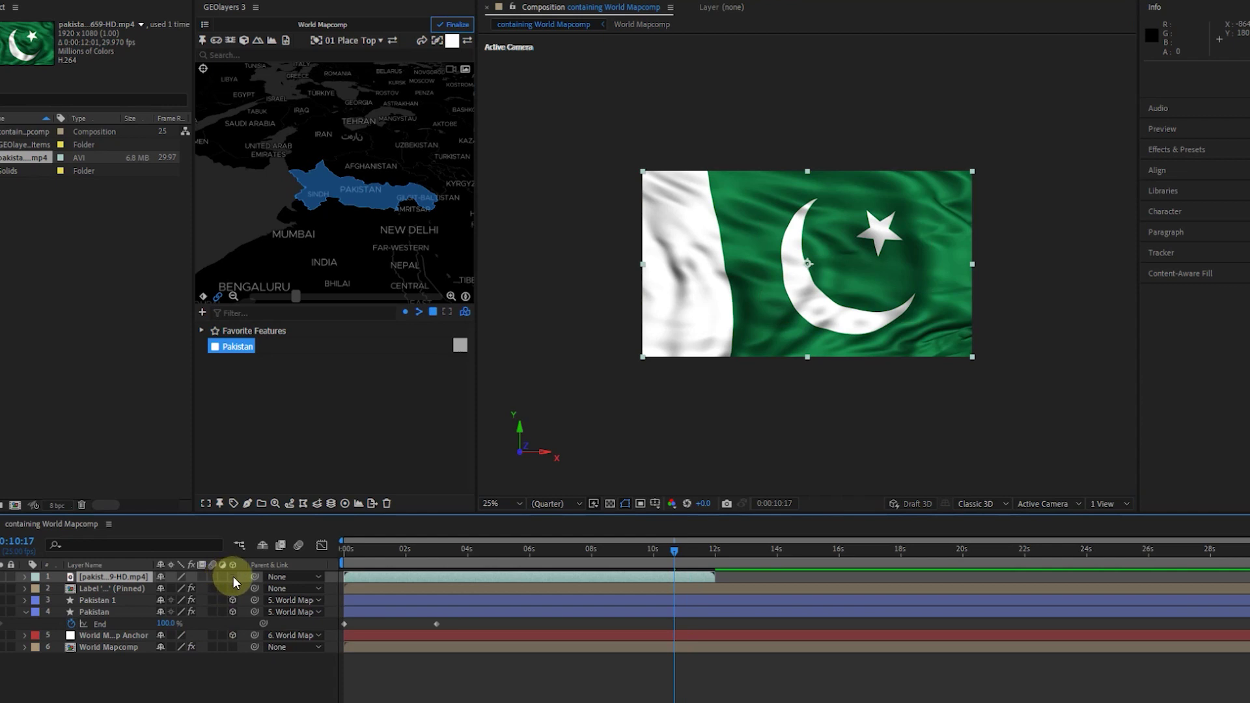
mouse_move(127, 580)
left_mouse_down()
mouse_move(129, 593)
mouse_move(111, 591)
left_mouse_up()
left_click(111, 599)
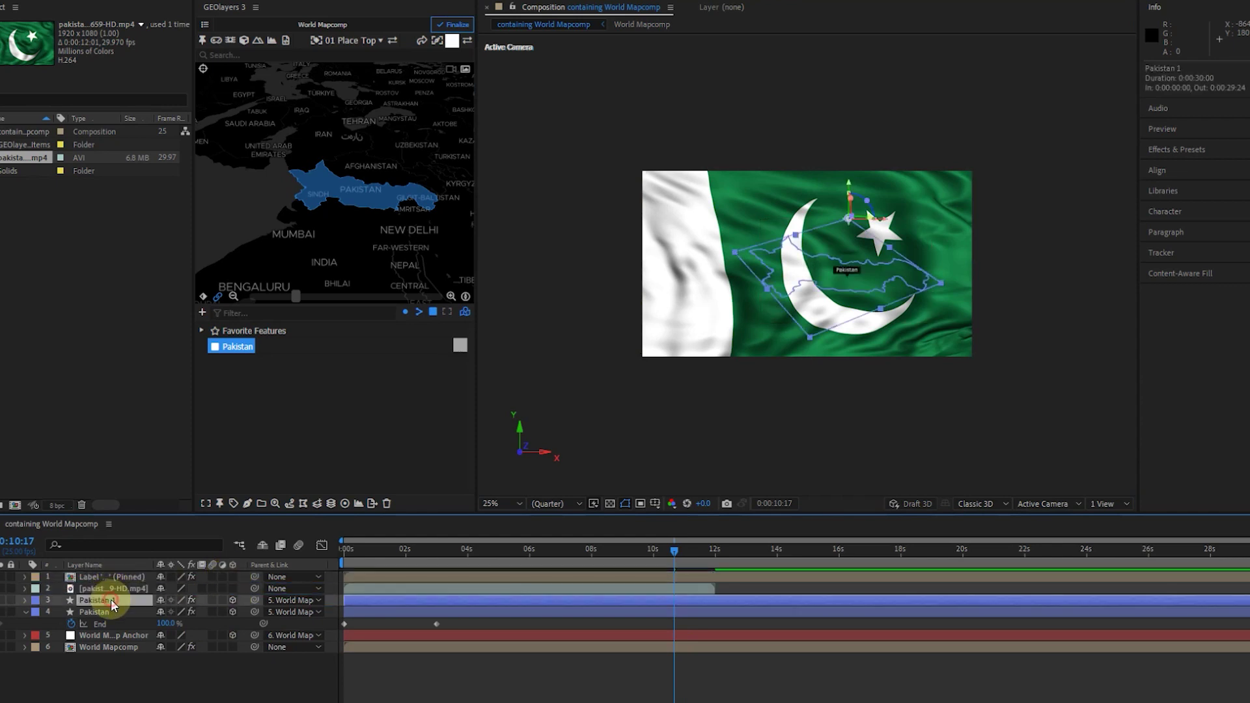
left_click(112, 612)
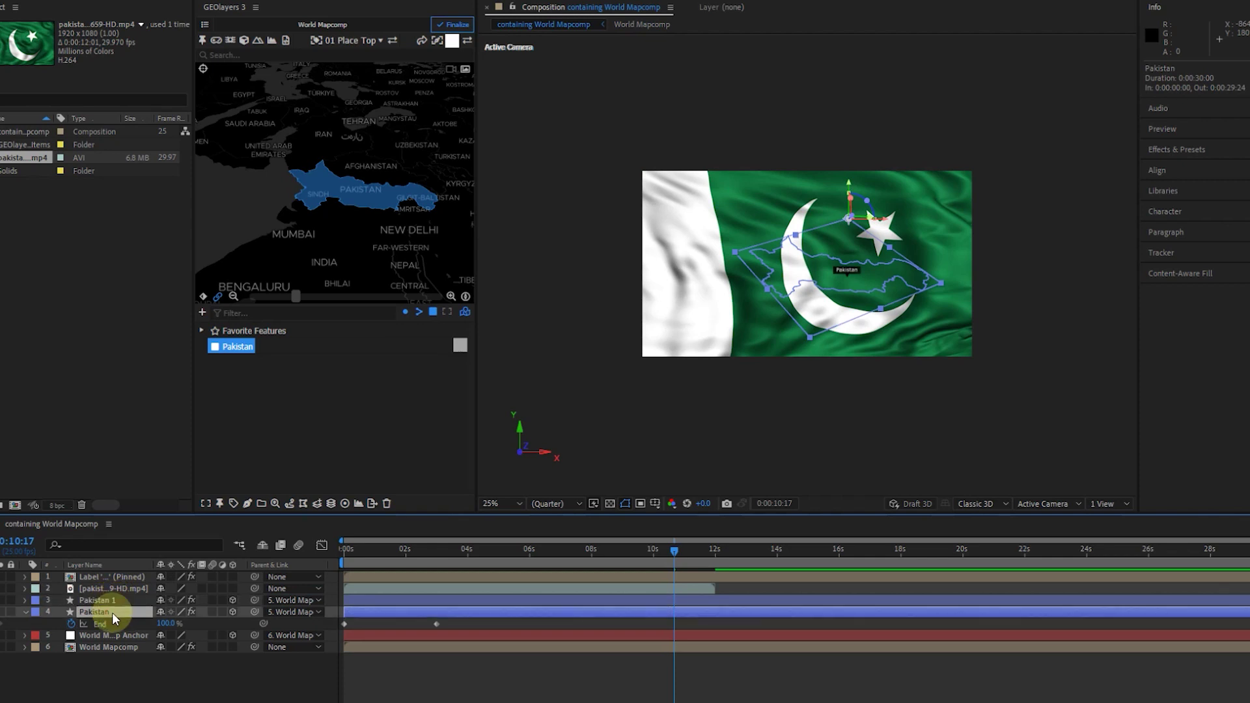
left_click_drag(117, 586, 110, 623)
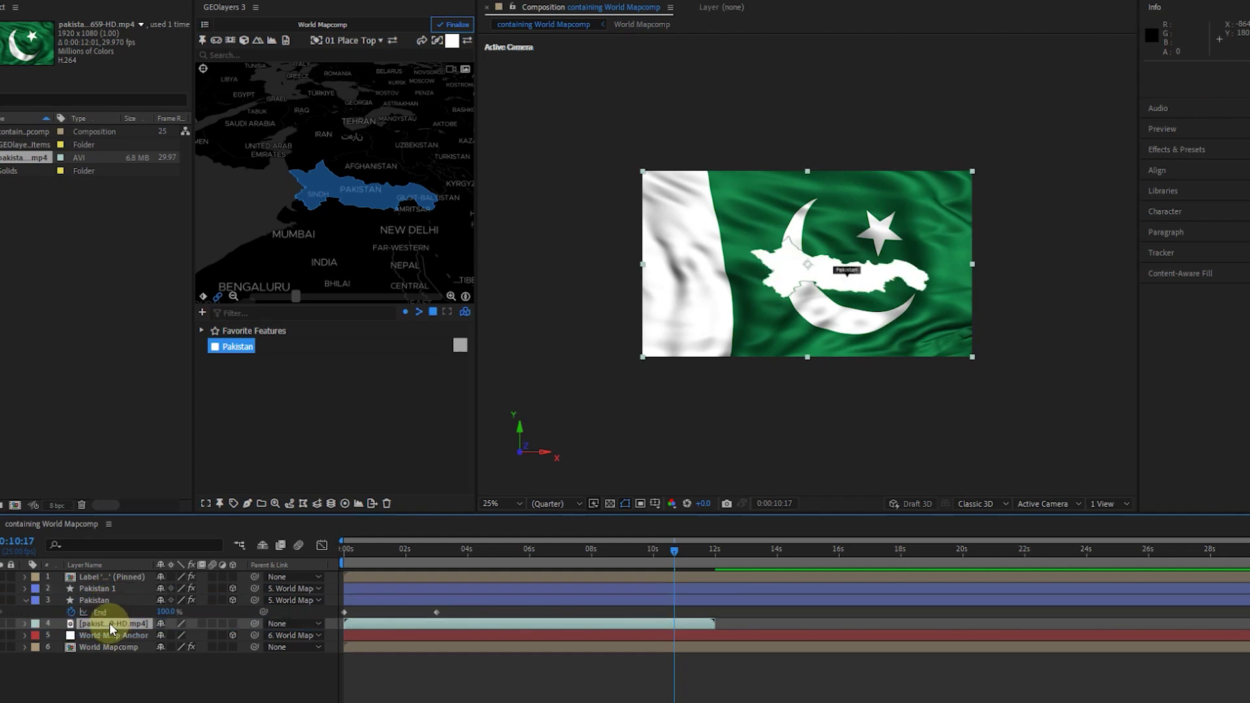
Move the flag video layer between the Pakistan 1 and Pakistan shape layers.
left_click(106, 601)
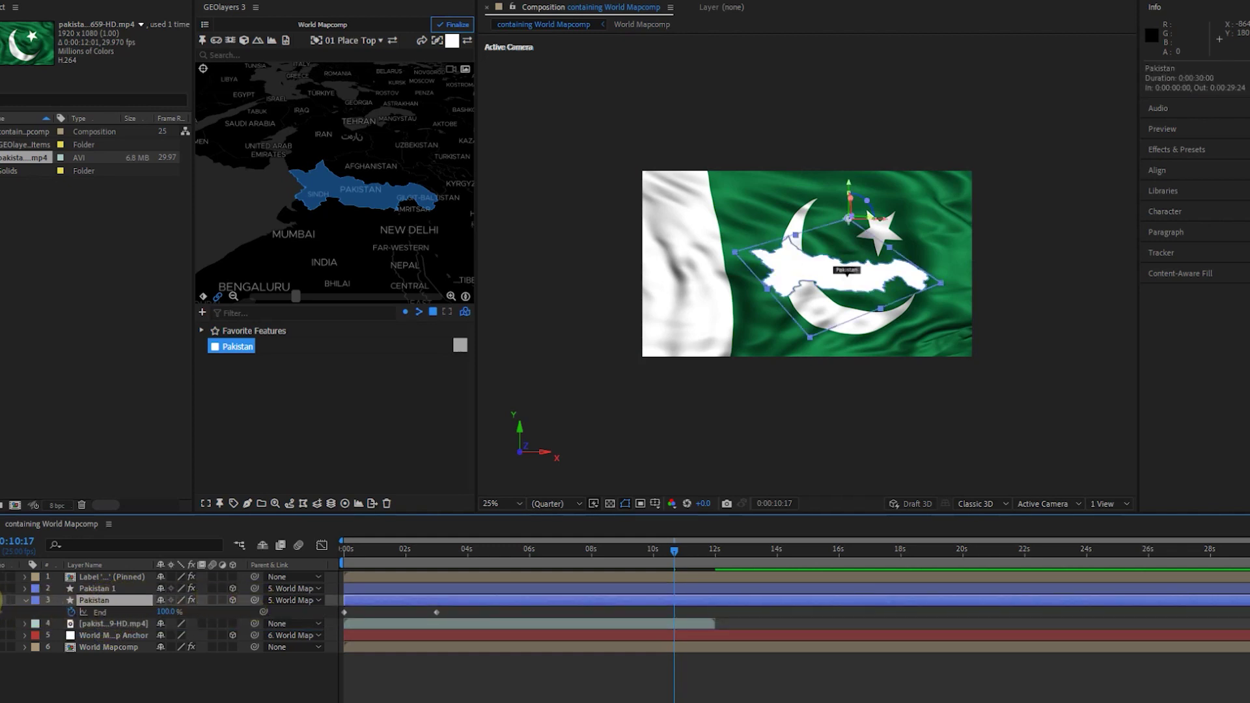
left_click_drag(94, 624, 101, 600)
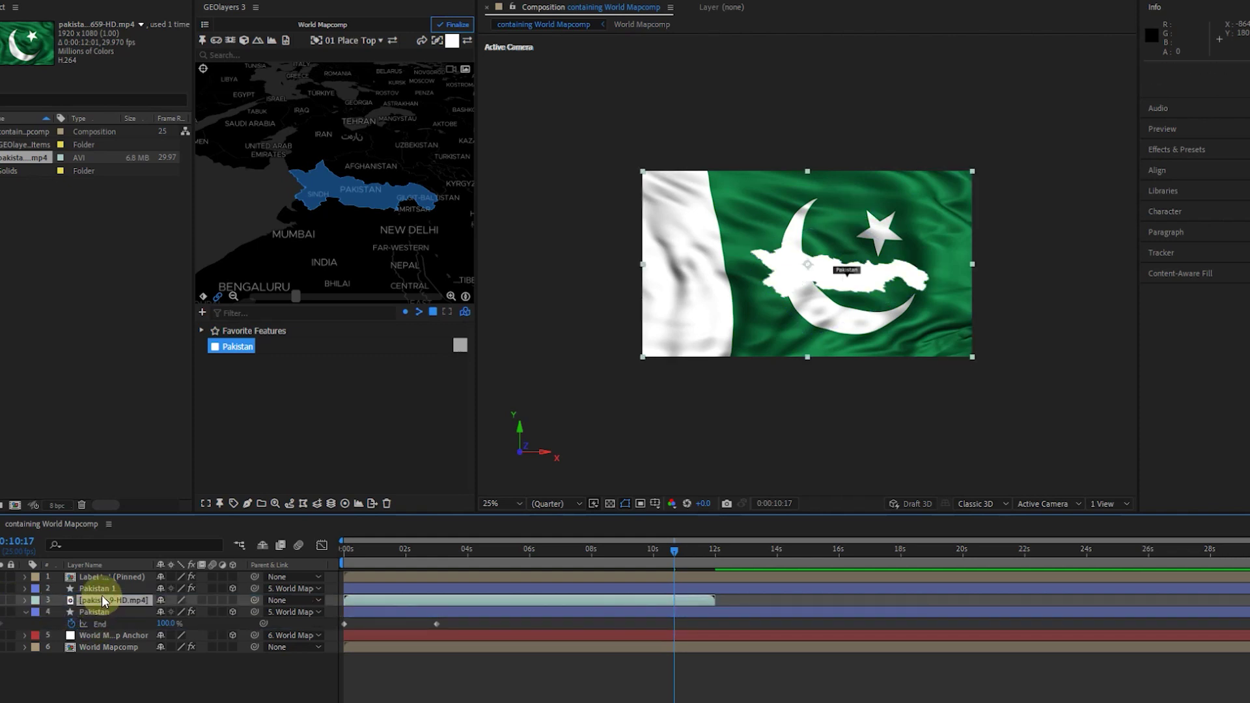
left_click(102, 589)
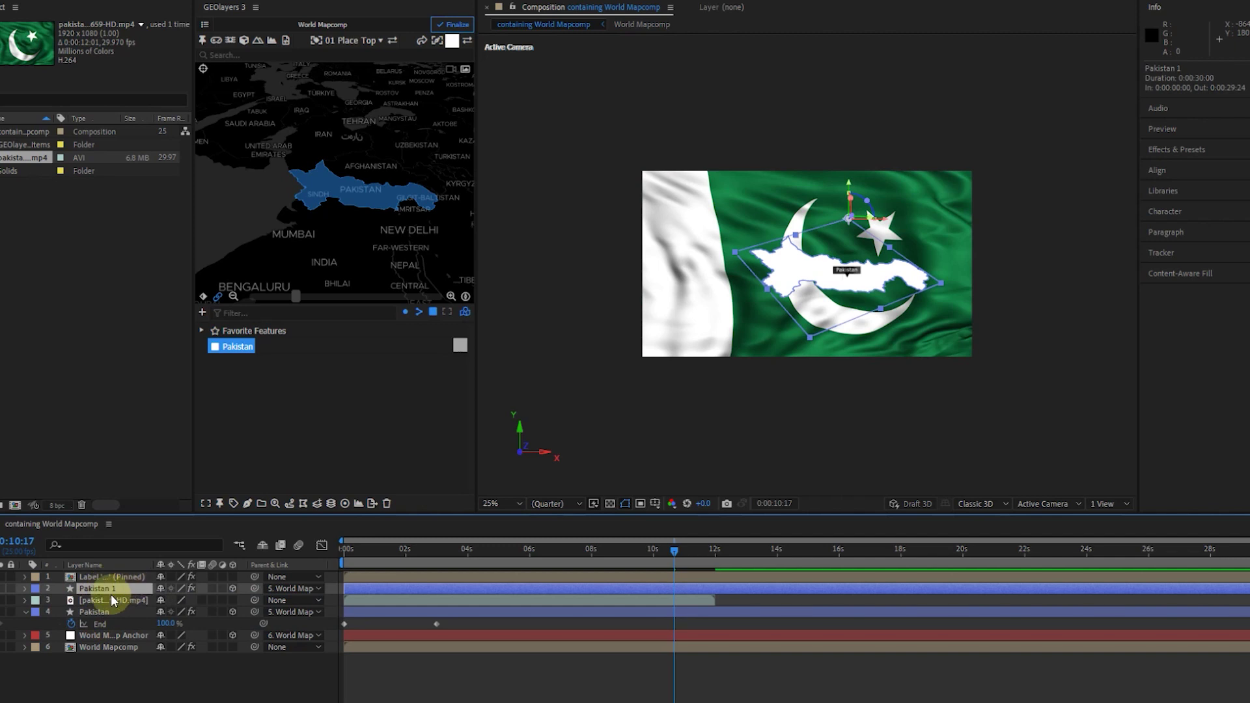
left_click(103, 600)
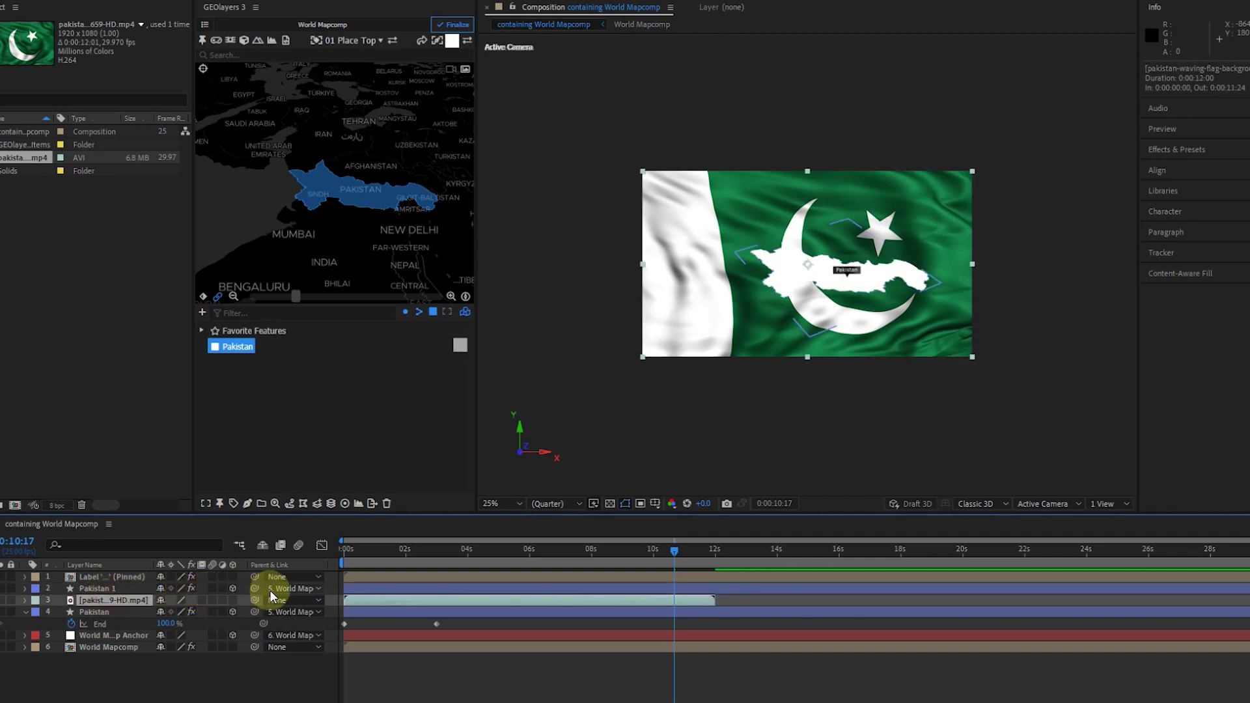
Set the flag video's track matte to Alpha Matte "Pakistan 1" and scale the video to 76%.
key("F4")
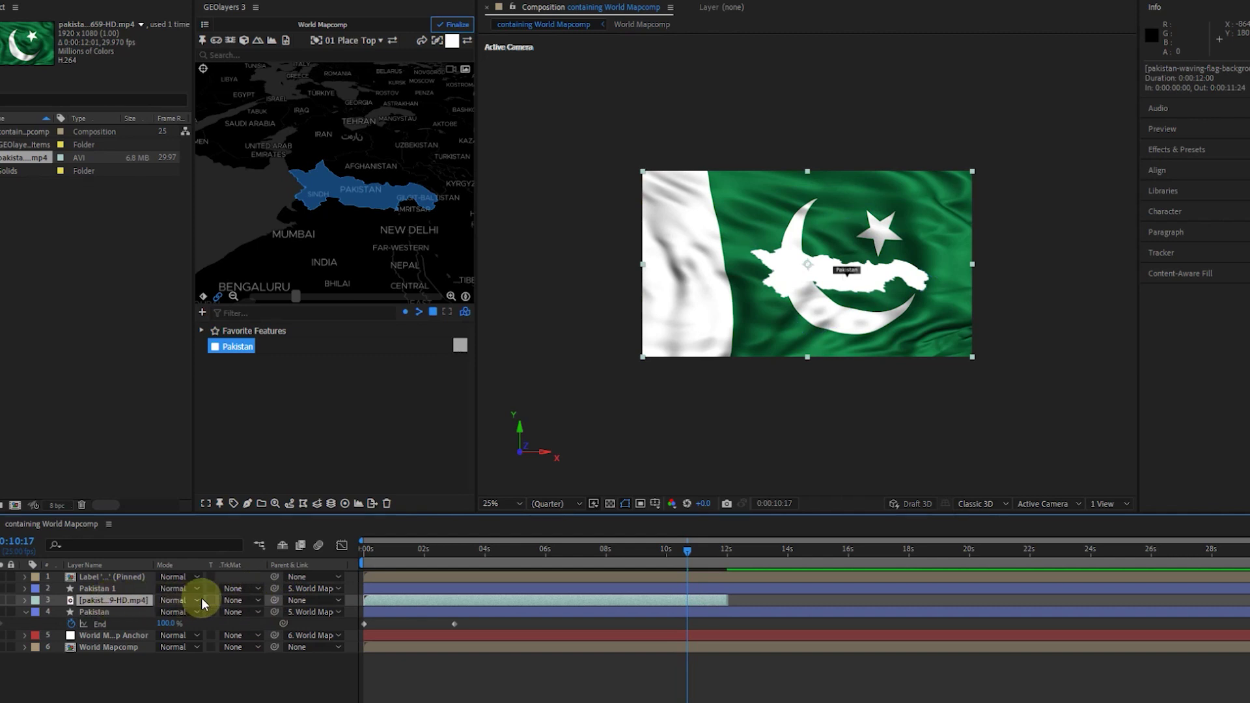
left_click(234, 601)
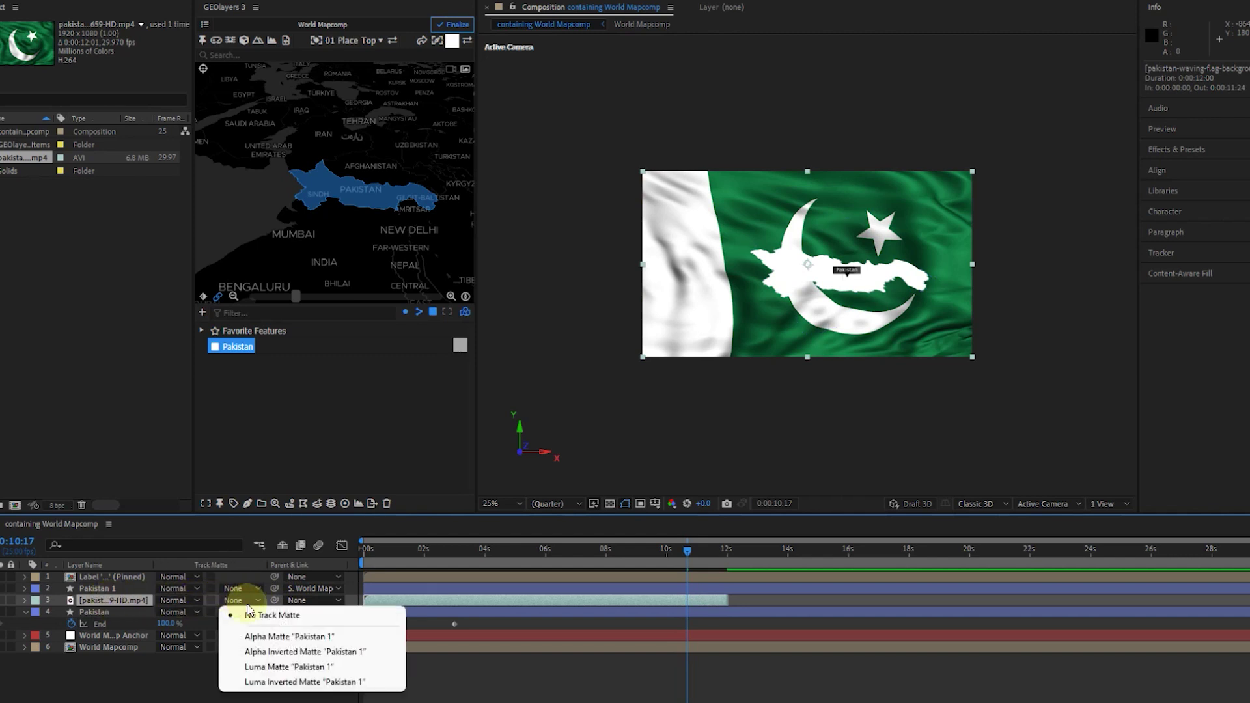
left_click(256, 636)
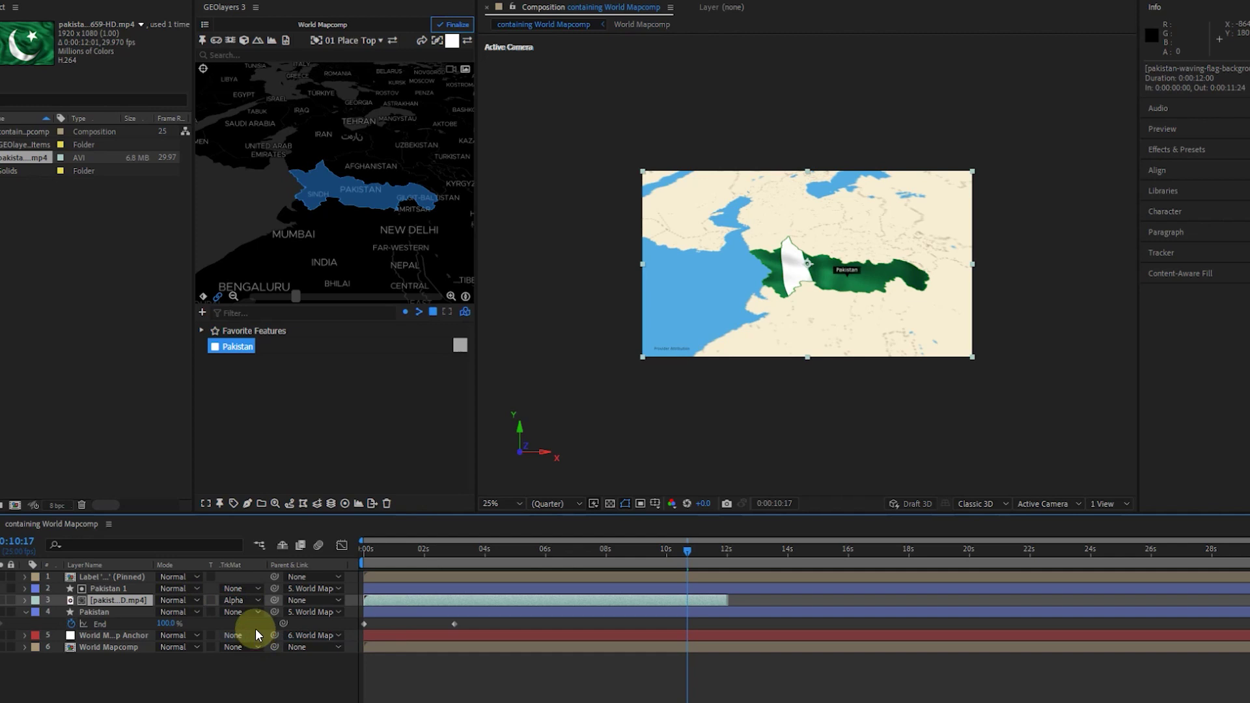
key("s")
left_click_drag(176, 612, 182, 642)
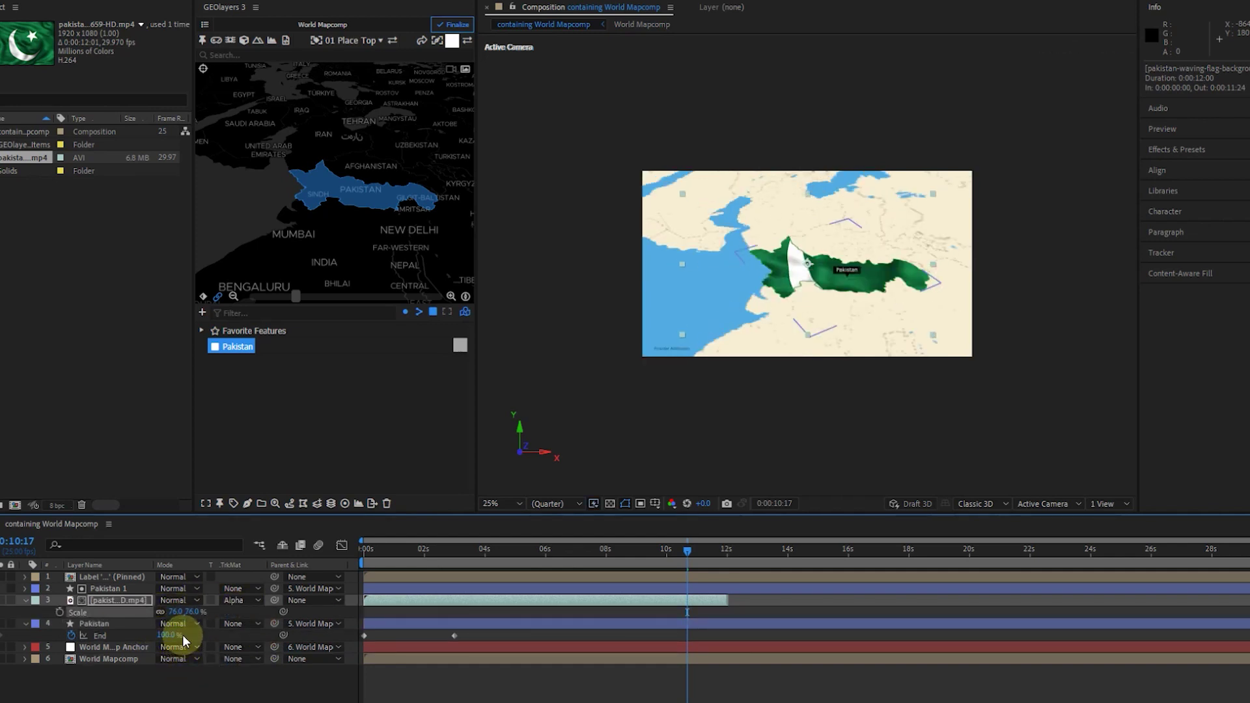
Preview the flag-filled map animation from the beginning and check the country fill during the rotation.
left_click_drag(490, 550, 337, 557)
key("space")
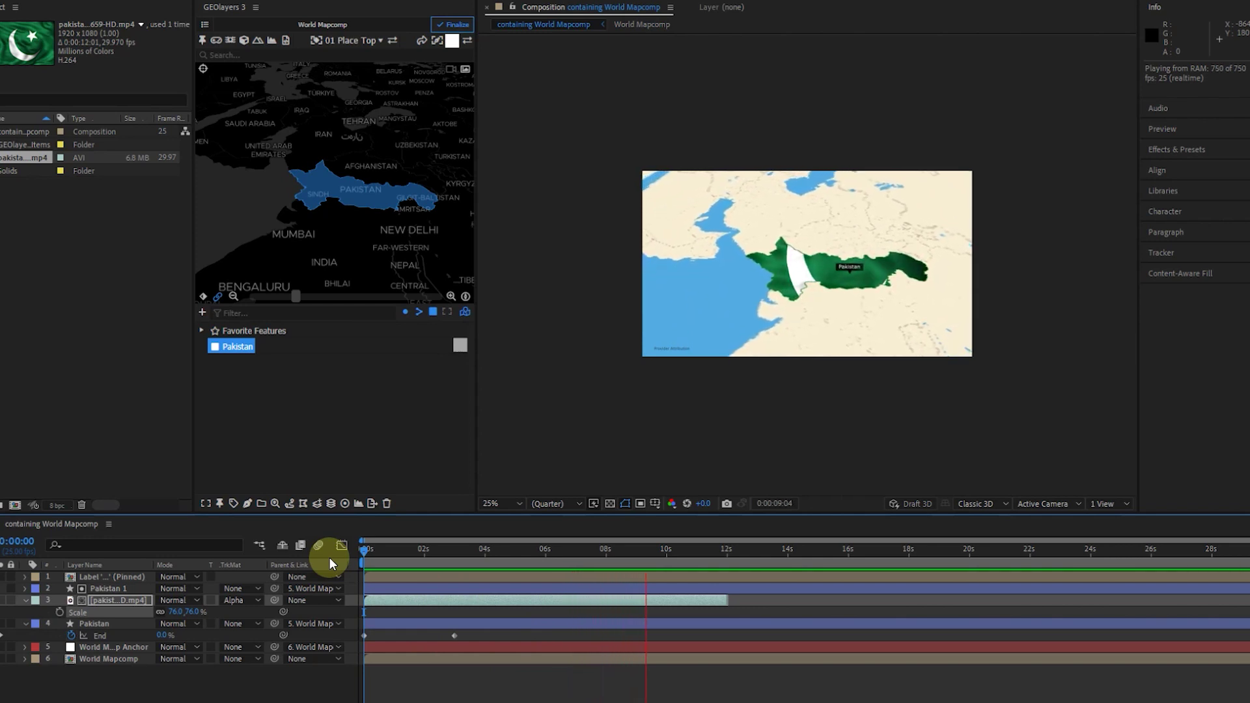
key("space")
left_click(662, 544)
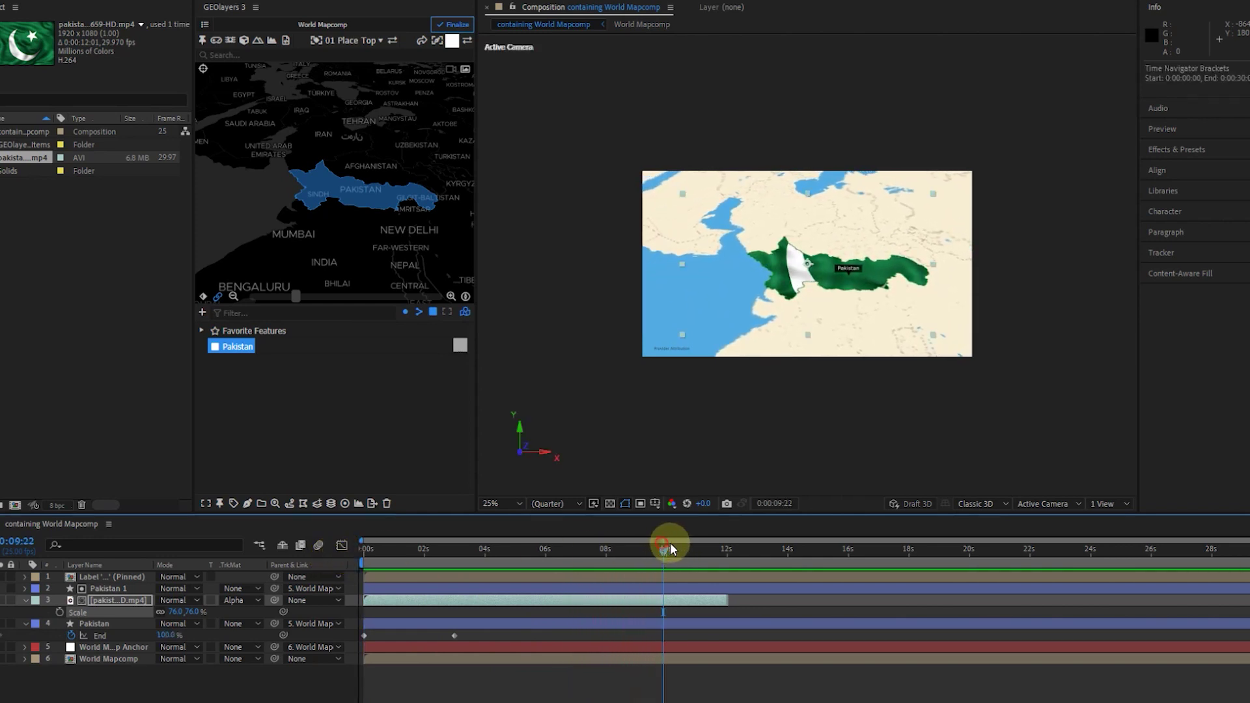
left_click_drag(664, 554, 330, 558)
key("space")
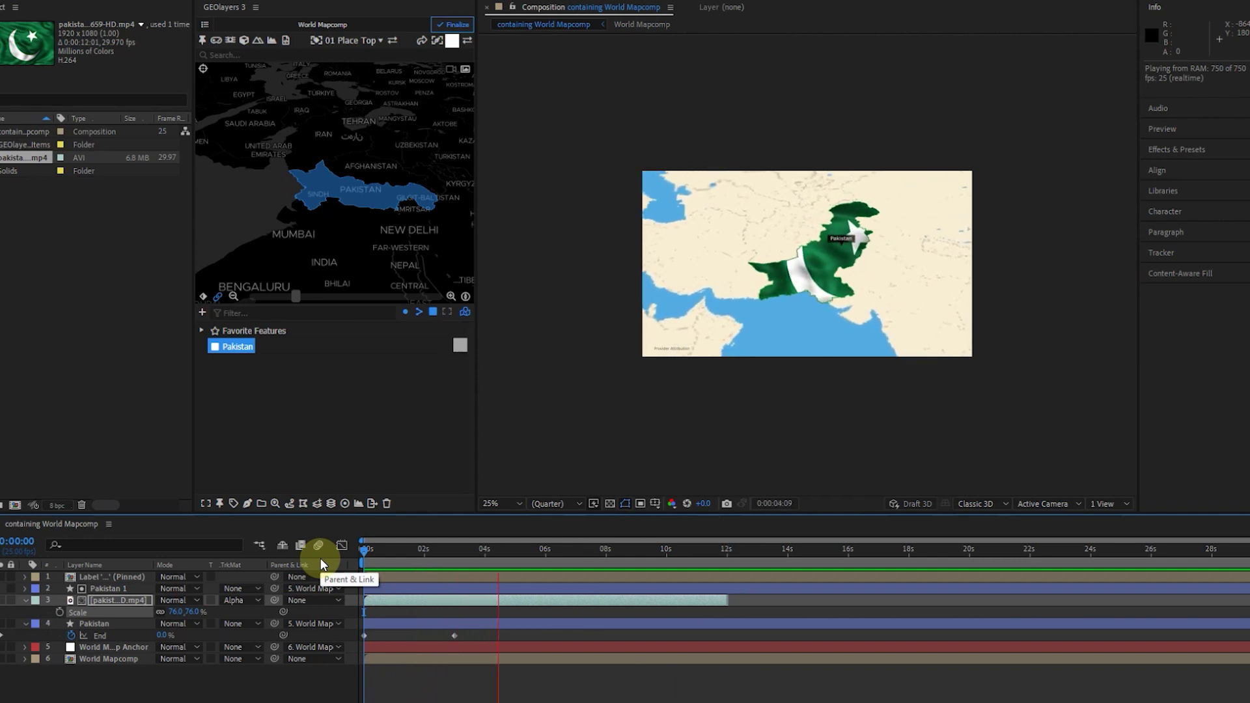
key("space")
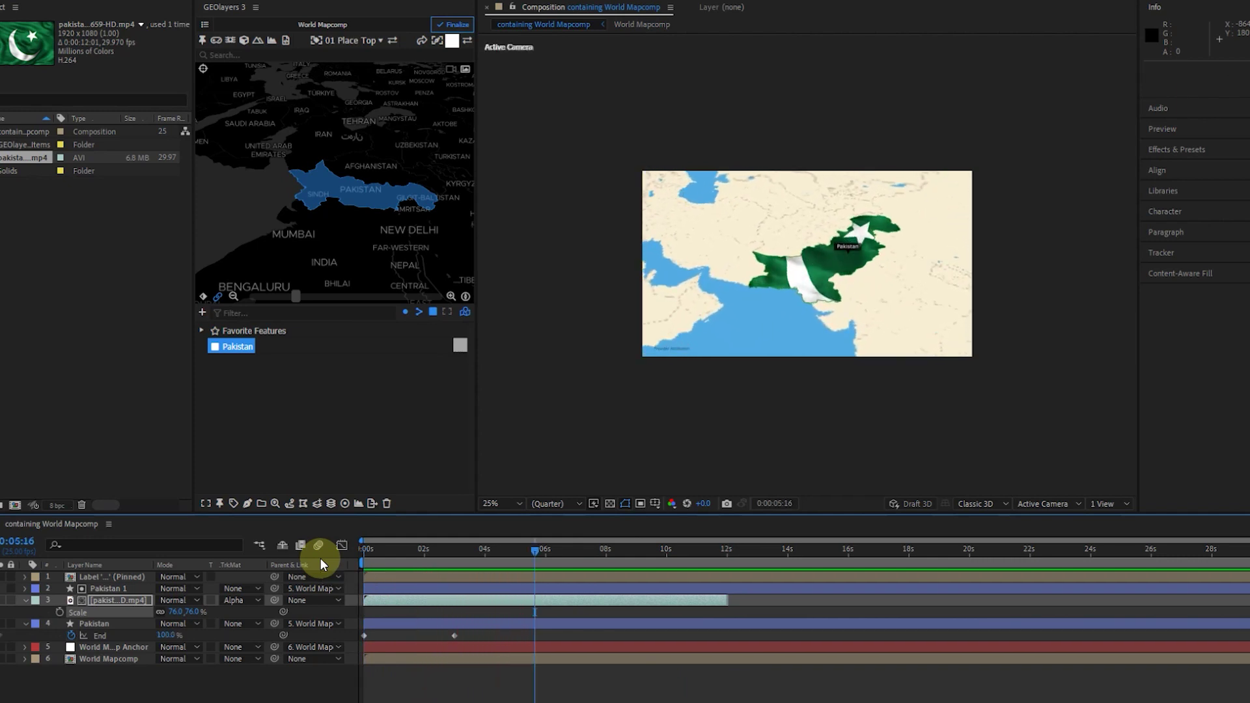
key("space")
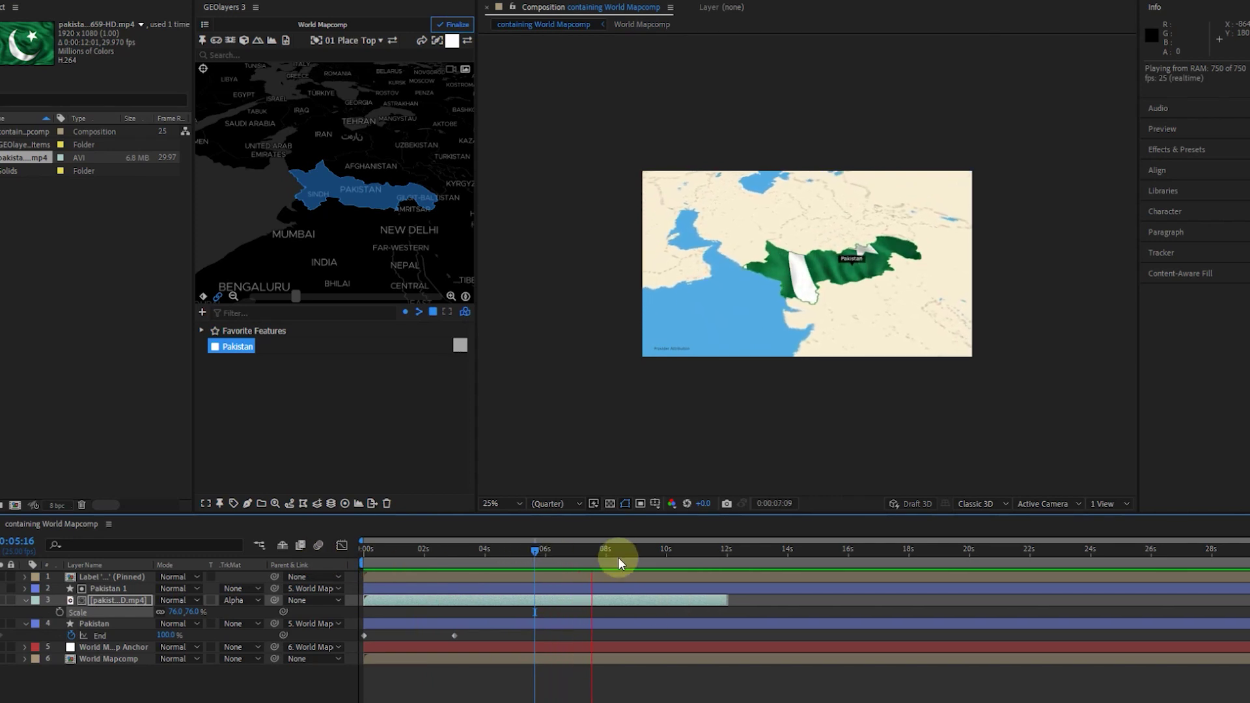
left_click_drag(644, 551, 673, 580)
Shorten the work area to end at about 12 seconds and finalize the World Mapcomp in GEOlayers.
left_click_drag(1237, 564, 739, 574)
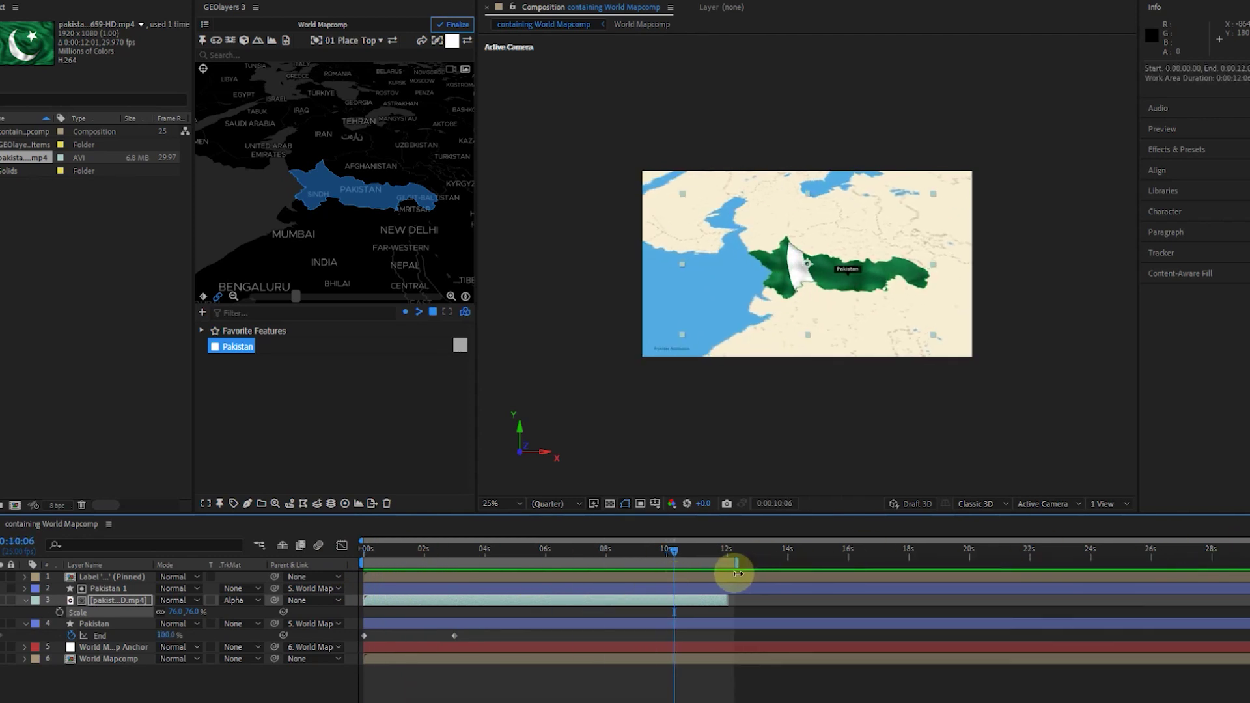
left_click_drag(1245, 540, 941, 553)
left_click(458, 28)
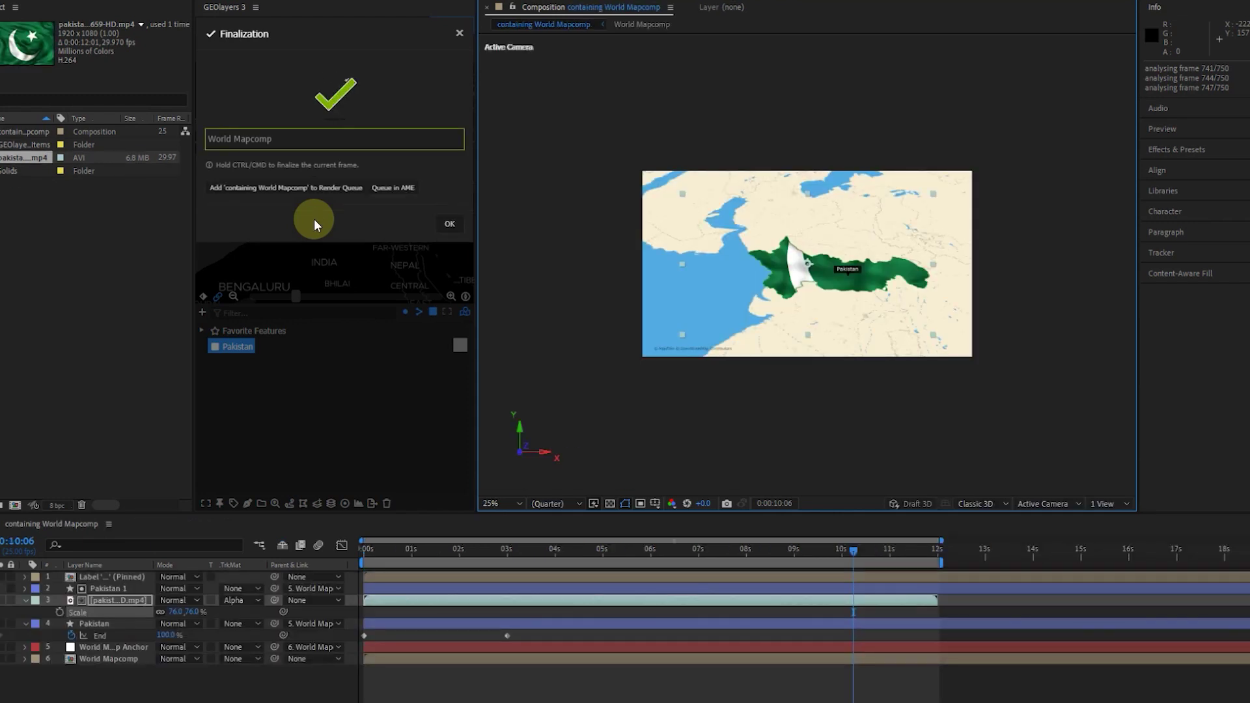
Export the containing World Mapcomp composition to the Adobe Media Encoder queue and switch to Media Encoder.
key("alt+f")
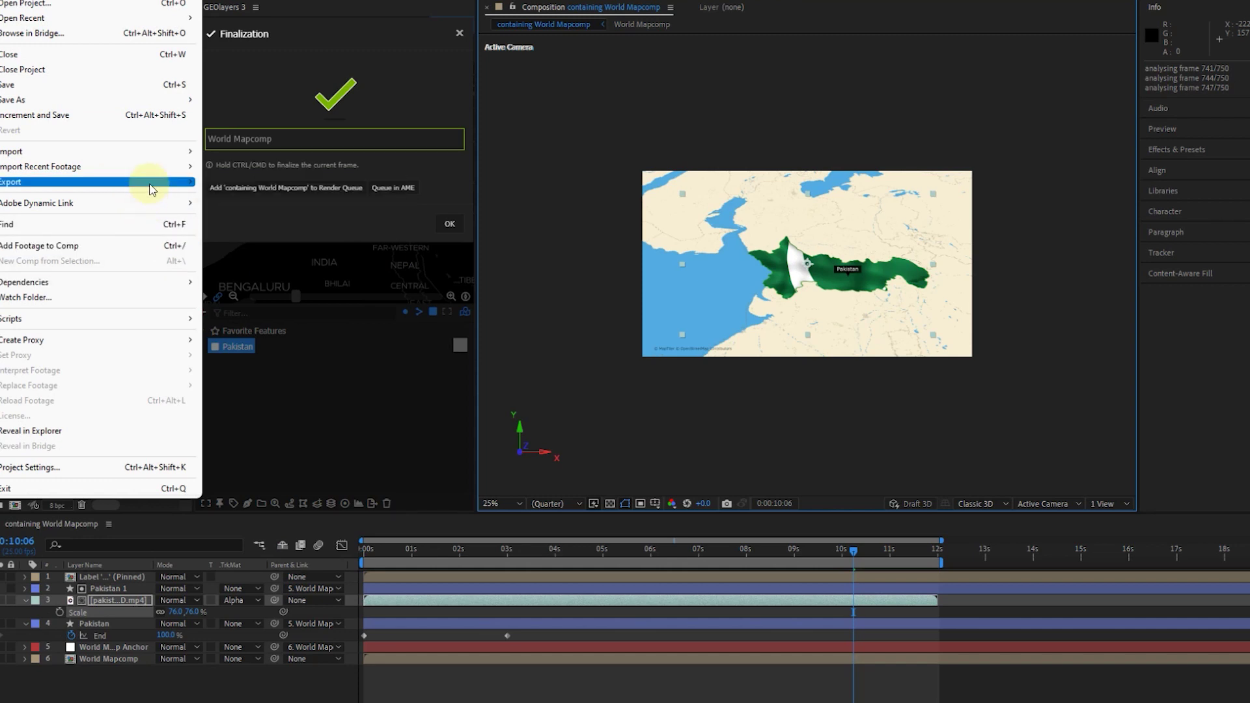
mouse_move(149, 183)
left_click(243, 183)
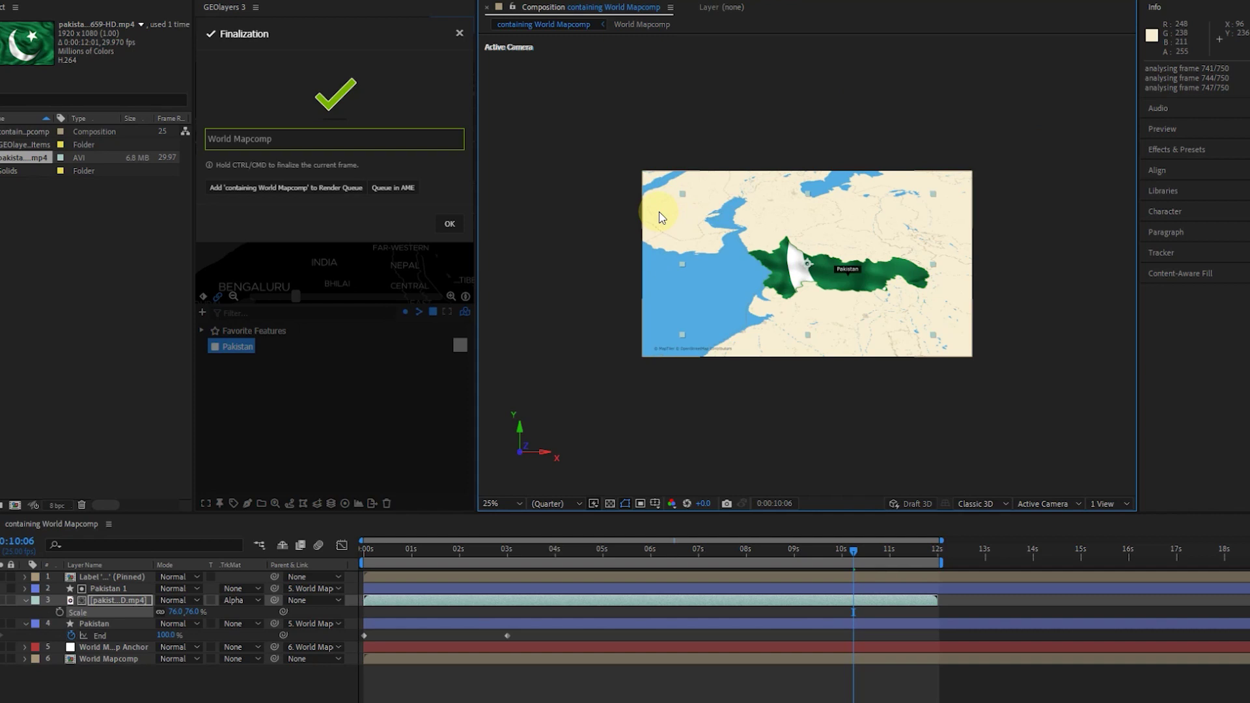
left_click(912, 630)
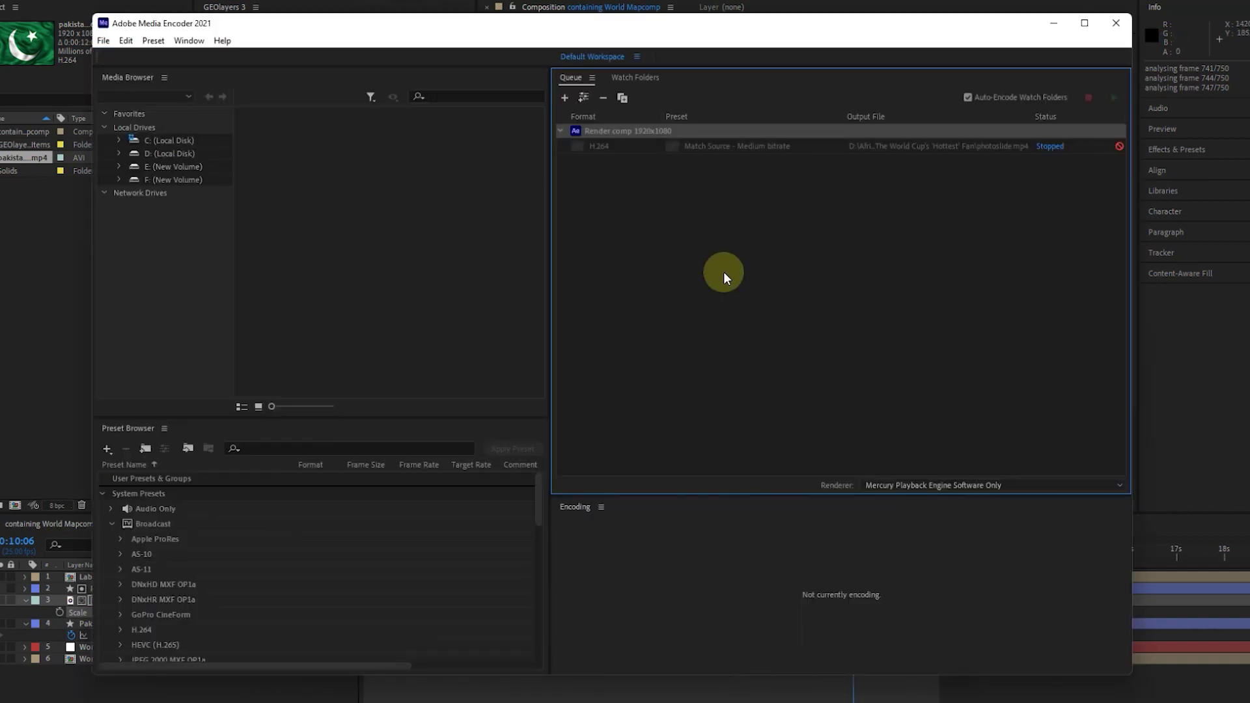
Set the H.264 output file to "Pakistan map animation geolayer" on the Desktop and start encoding the queue.
left_click(762, 181)
left_click(847, 182)
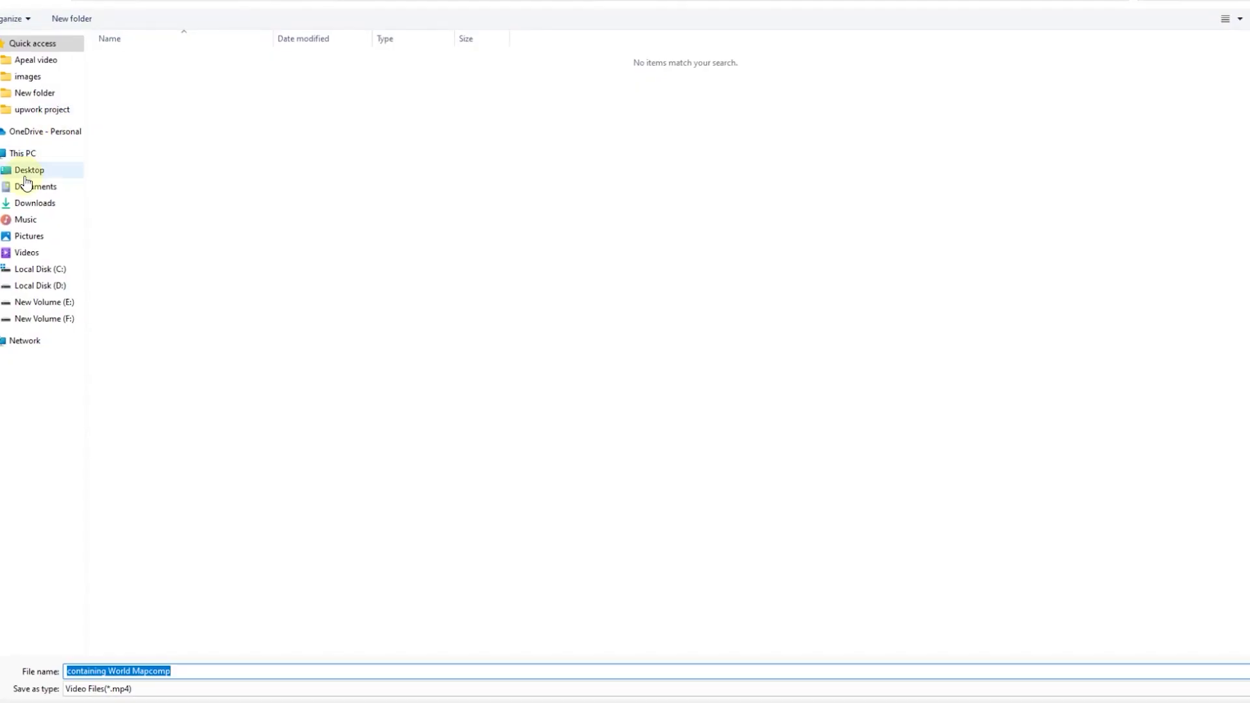
left_click(26, 171)
left_click(309, 675)
type("Pakistan map animation geo")
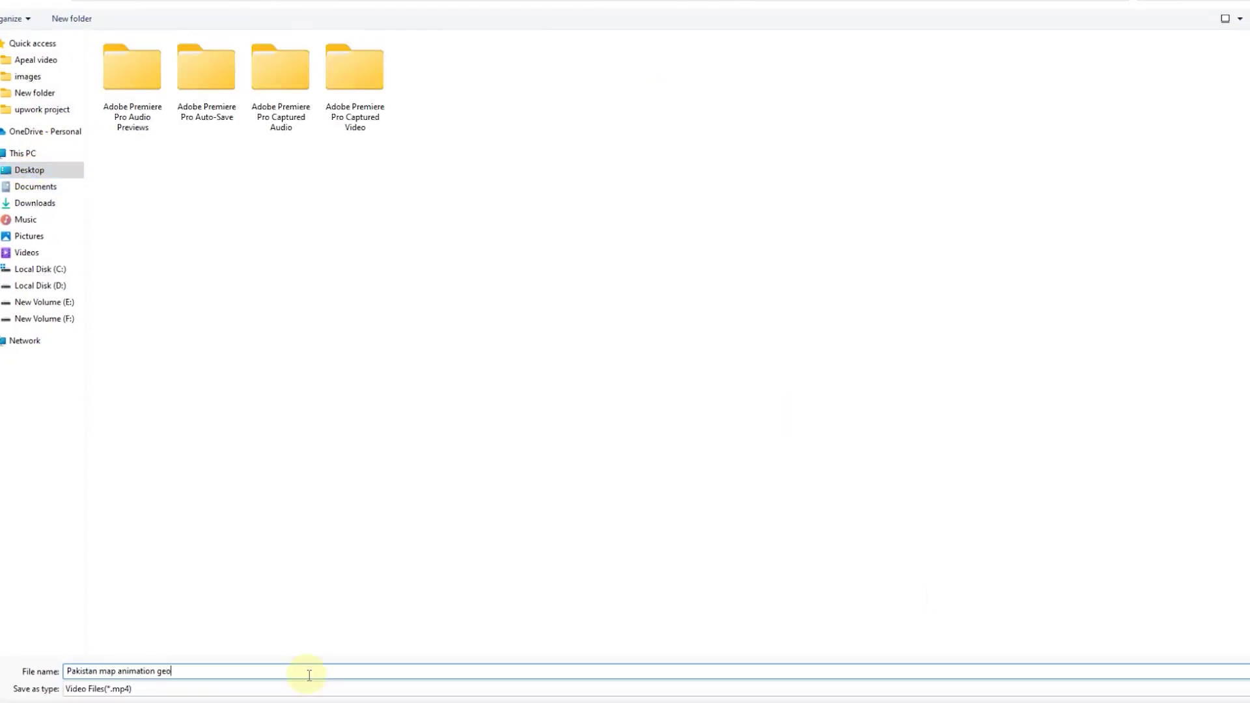
type("layer")
key("Return")
key("Return")
key("Return")
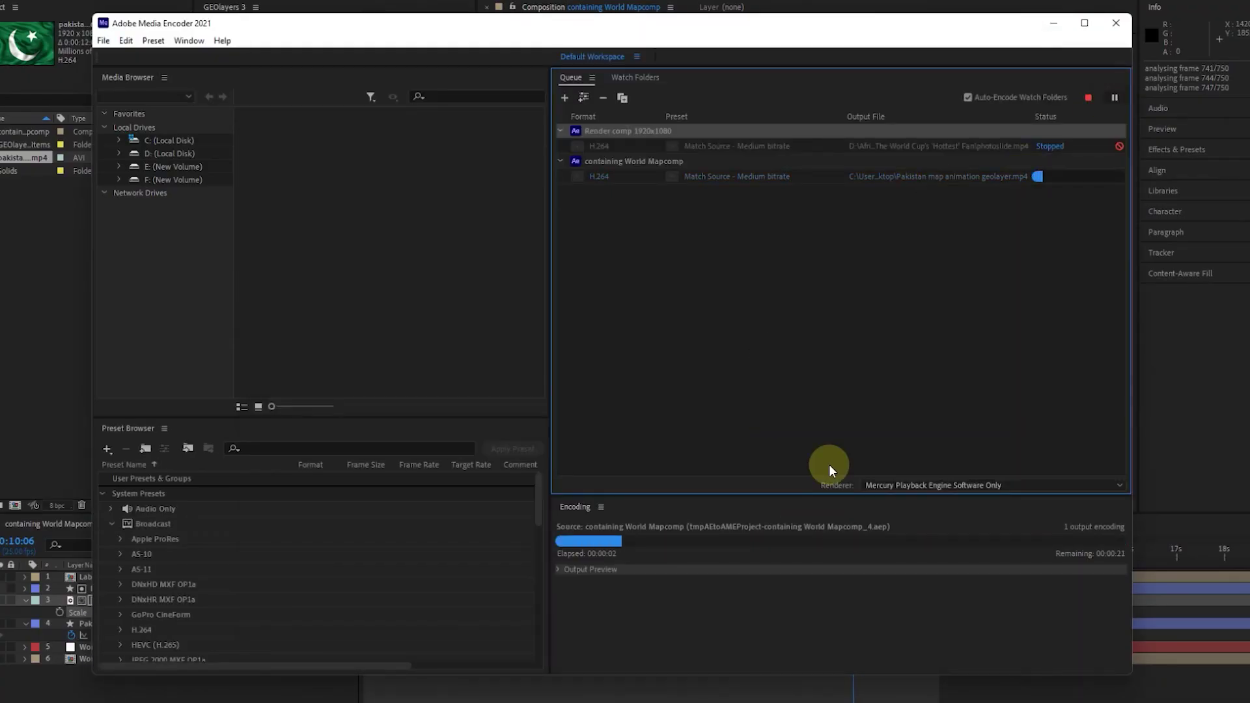